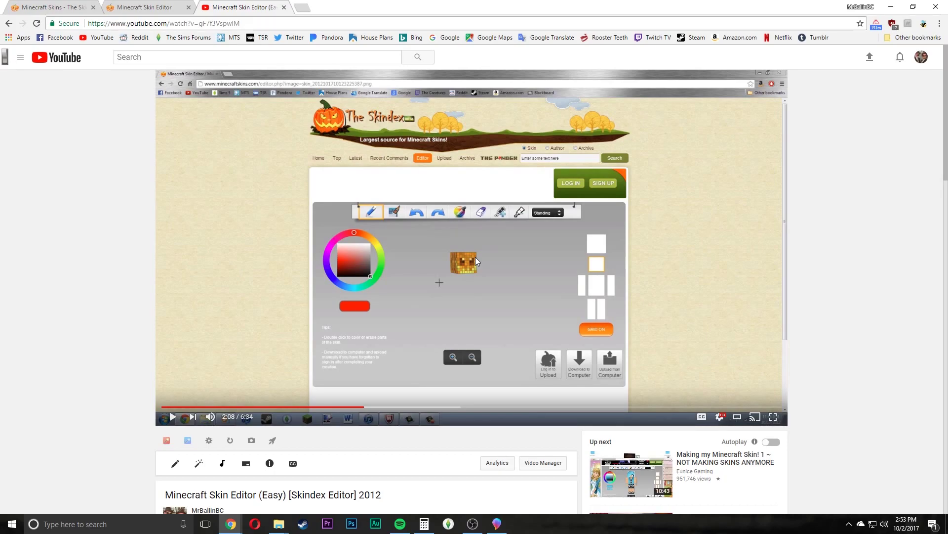
- Scroll the YouTube tutorial page, then switch to the minecraftskins.com tab with the Skindex home page
scroll(484, 257, down, 1)
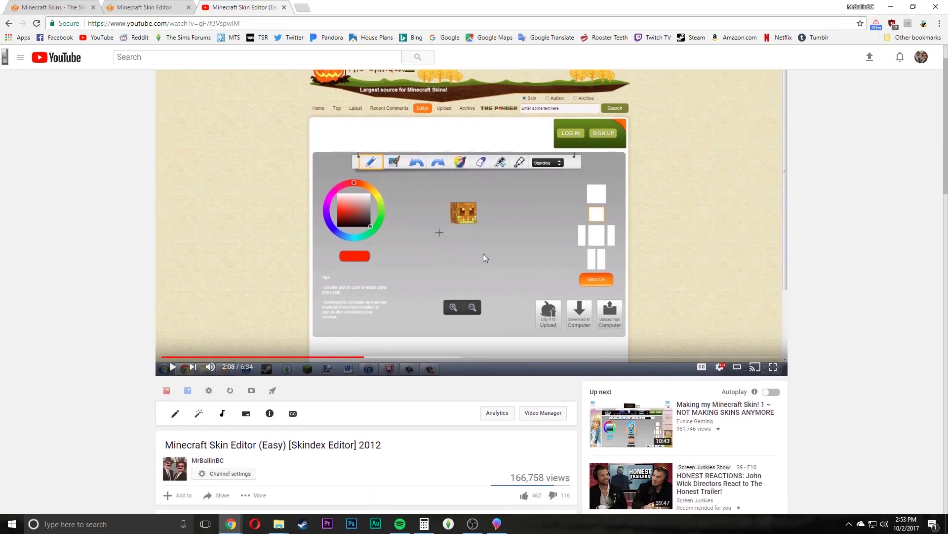
scroll(483, 253, down, 2)
scroll(483, 253, up, 3)
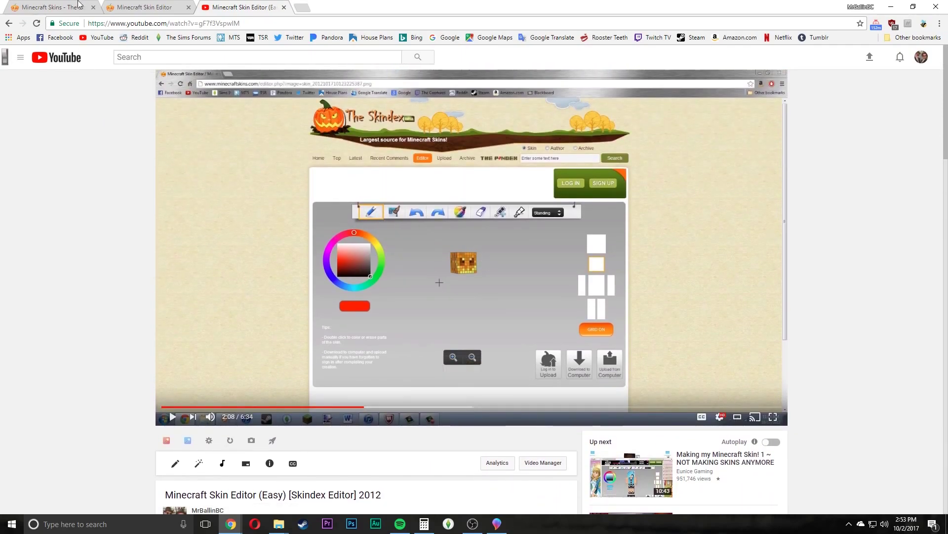
key(ctrl+1)
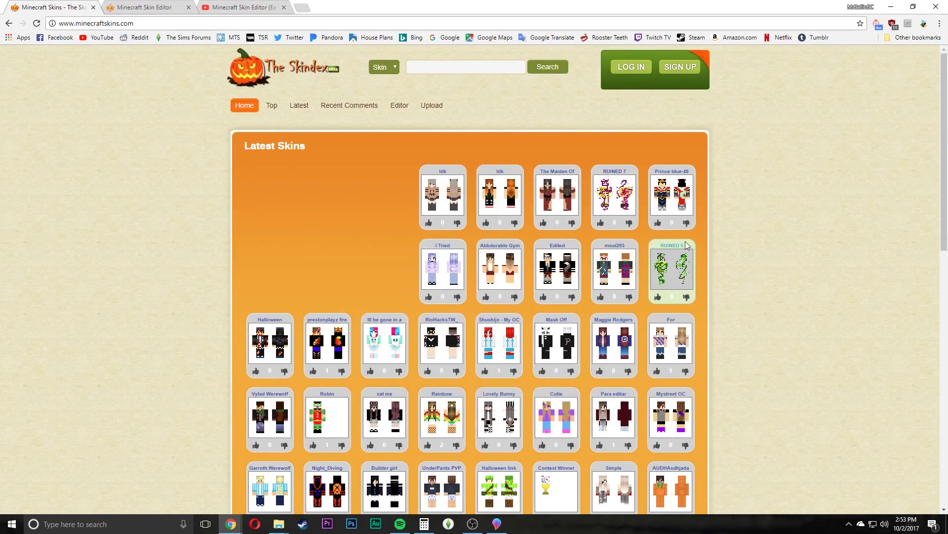
scroll(773, 253, down, 20)
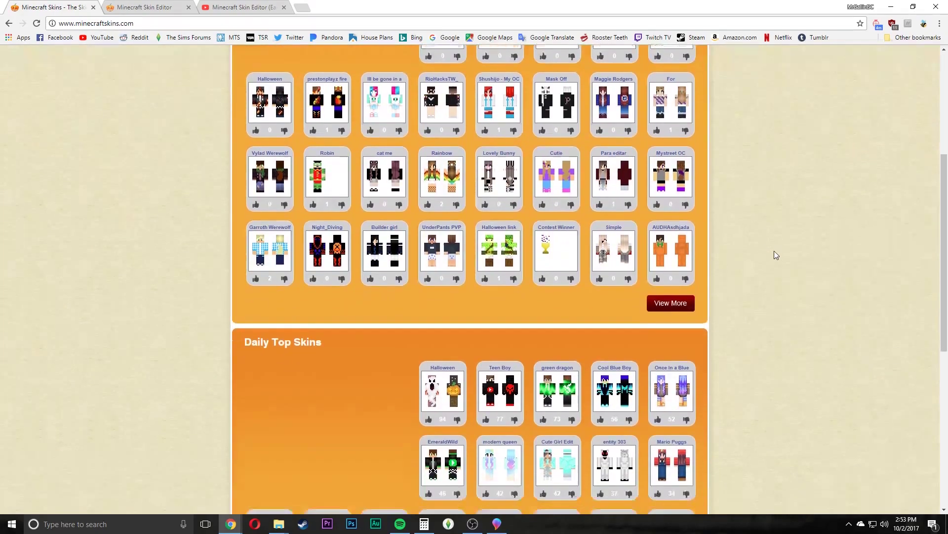
scroll(776, 252, up, 20)
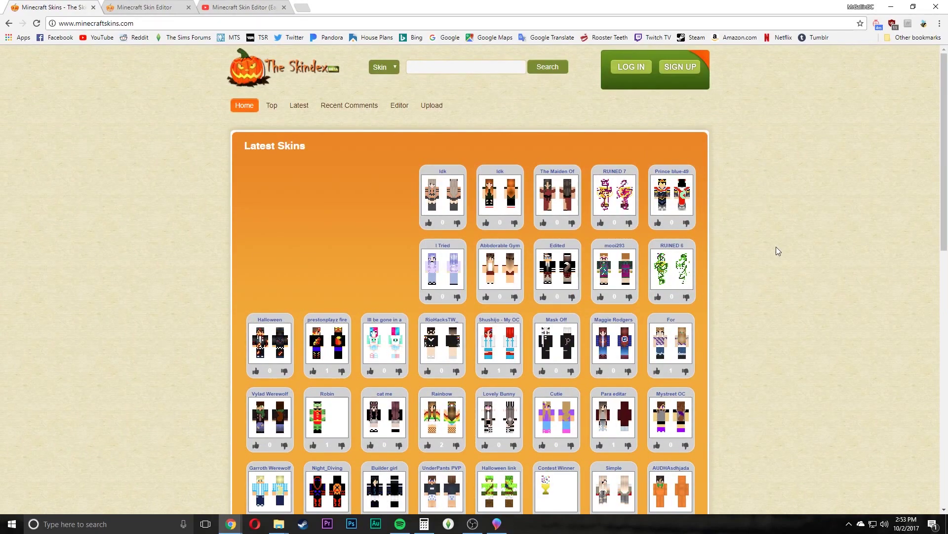
- Open the Skindex skin editor, glance at the YouTube tutorial tab, and return to the editor
click(398, 104)
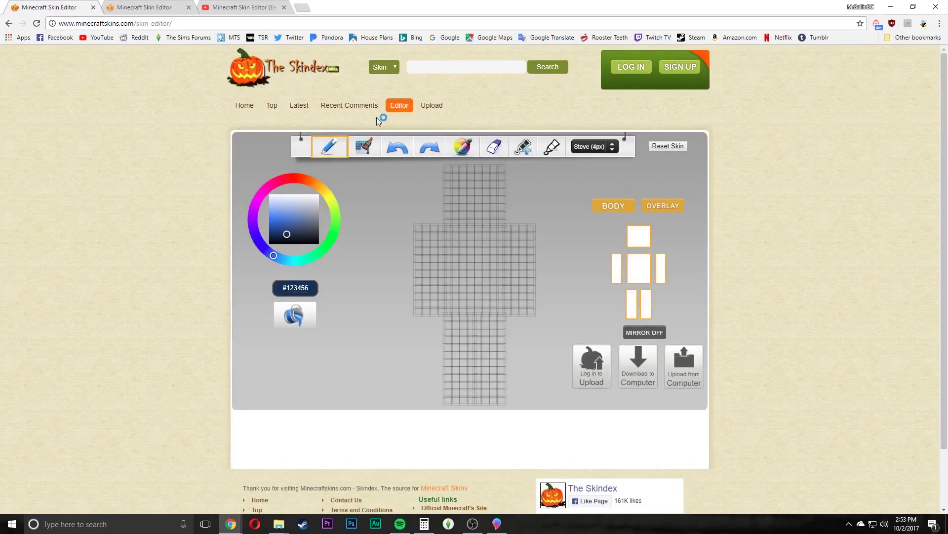
click(133, 9)
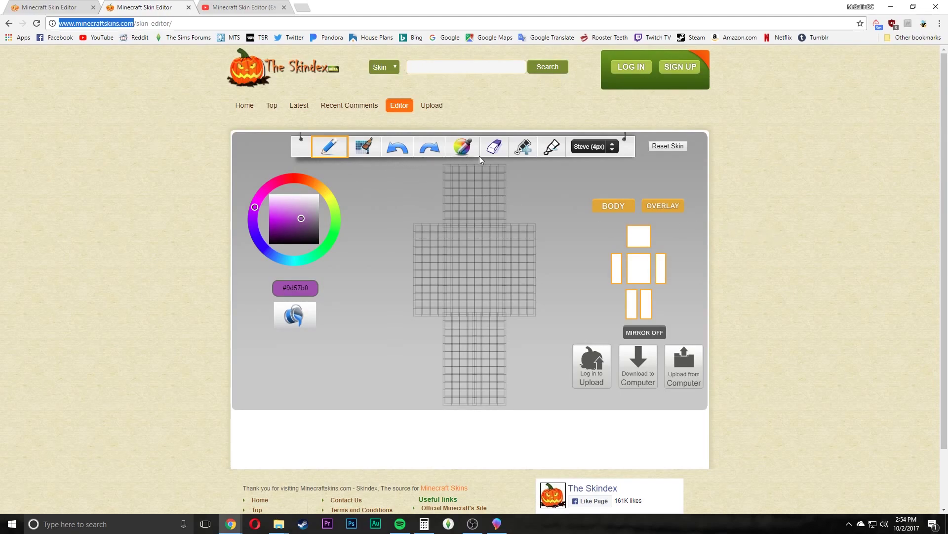
click(270, 7)
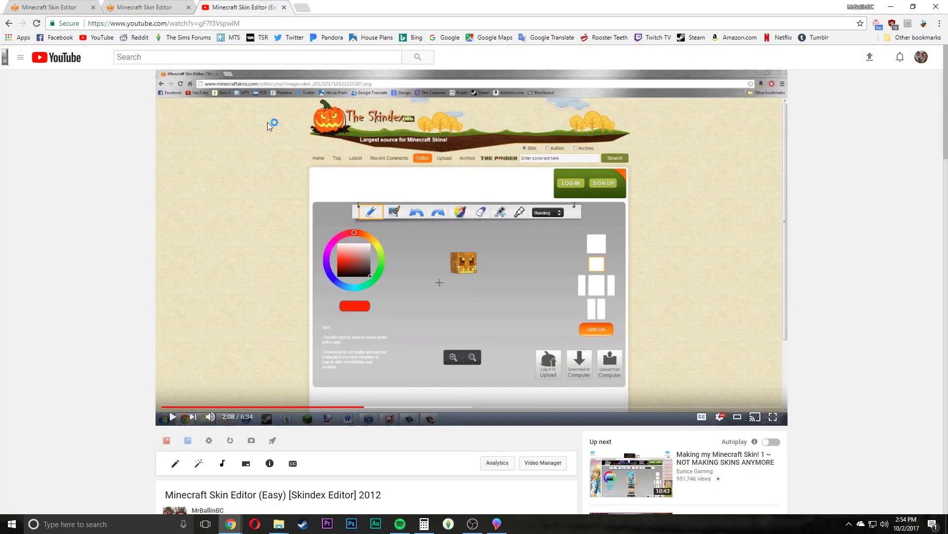
click(148, 6)
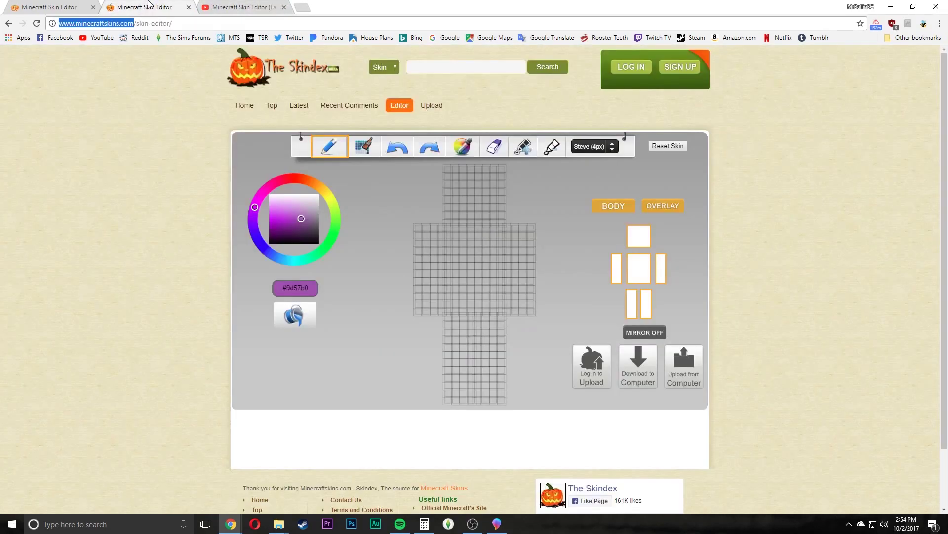
- Try the Alex (3px) model in the model dropdown, then switch back to Steve (4px)
click(613, 147)
key(Up)
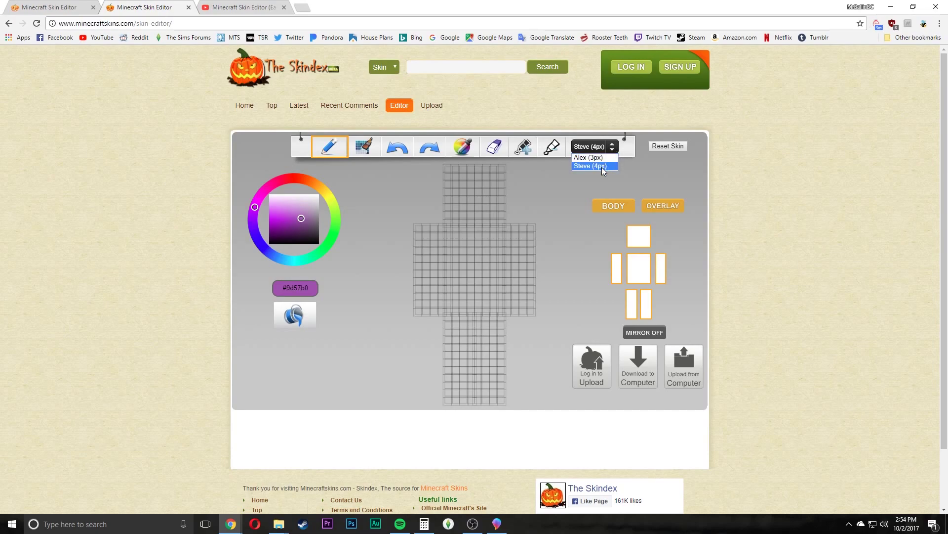
key(Return)
click(613, 146)
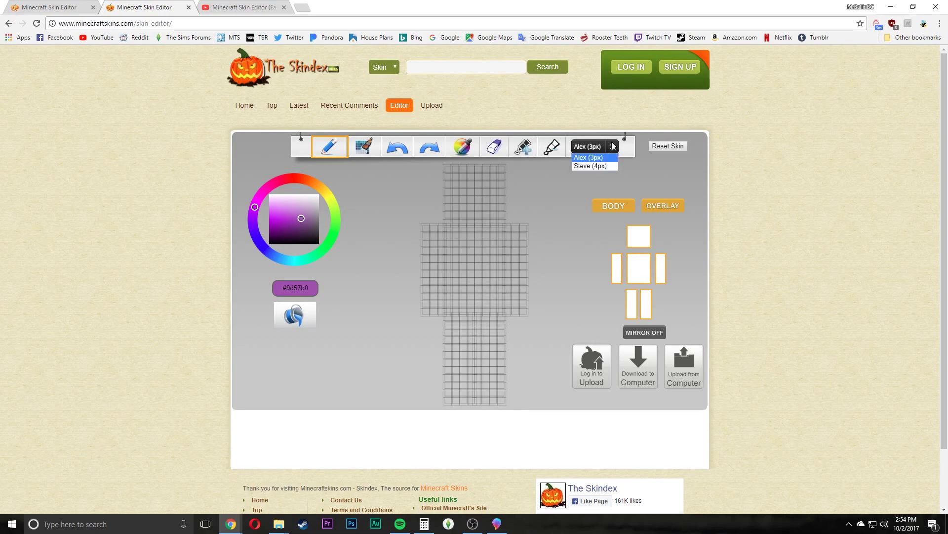
click(600, 166)
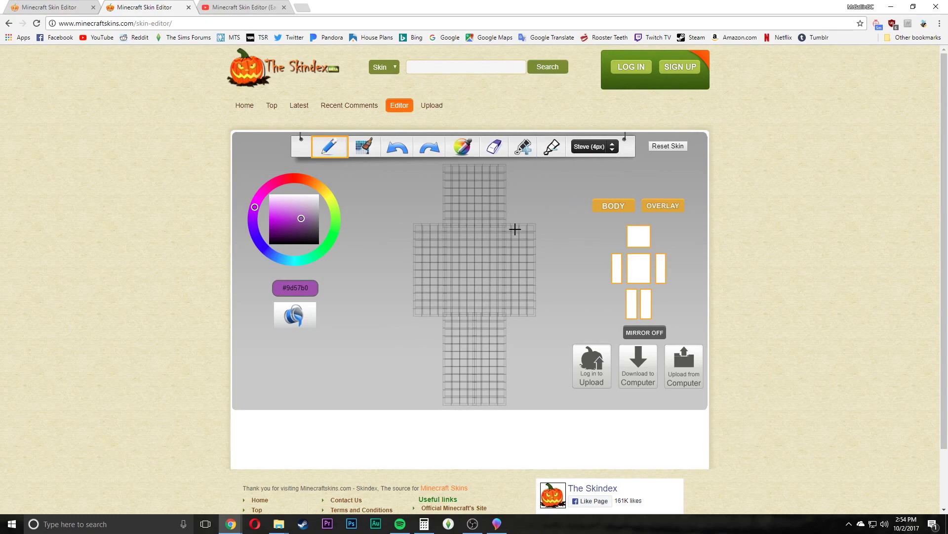
- Rotate the model and pencil a purple #9d57b0 stroke across the head's front
scroll(572, 242, down, 1)
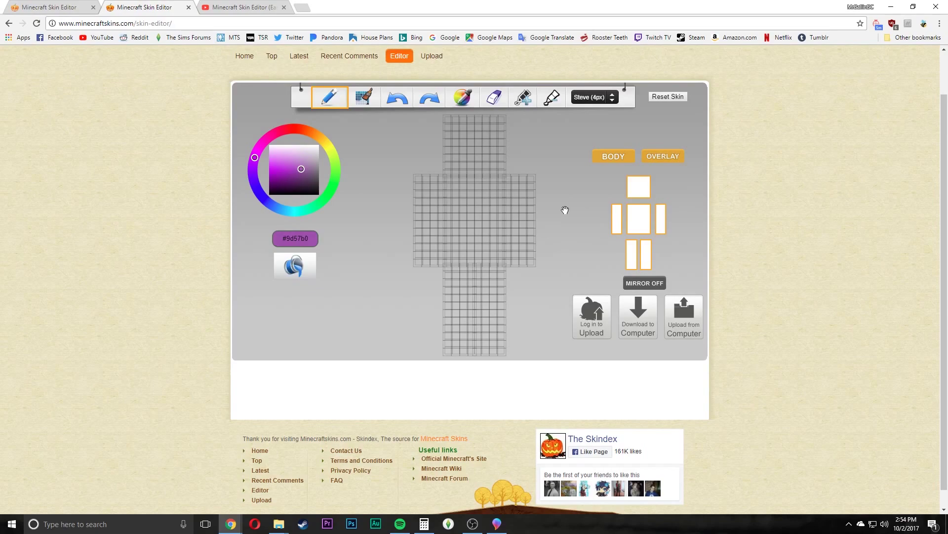
drag(563, 209, 602, 213)
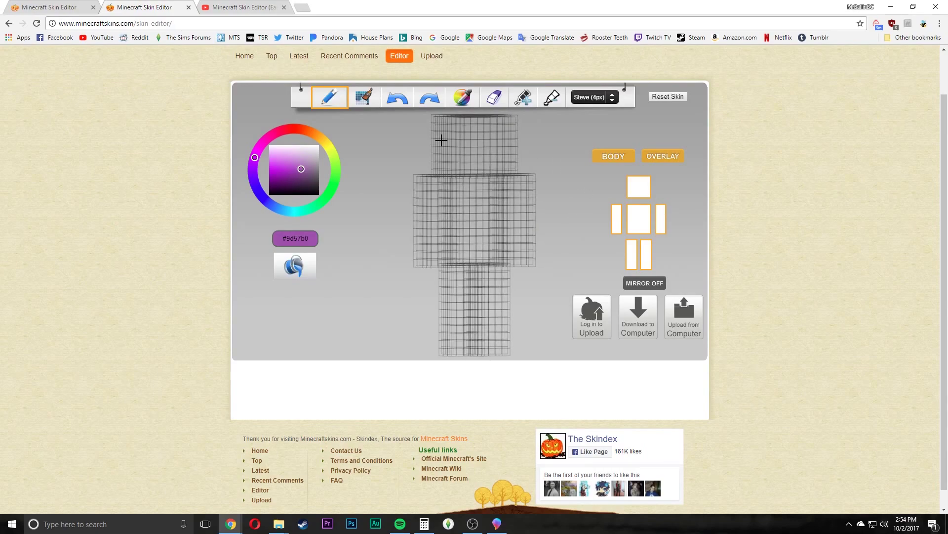
drag(573, 268, 558, 265)
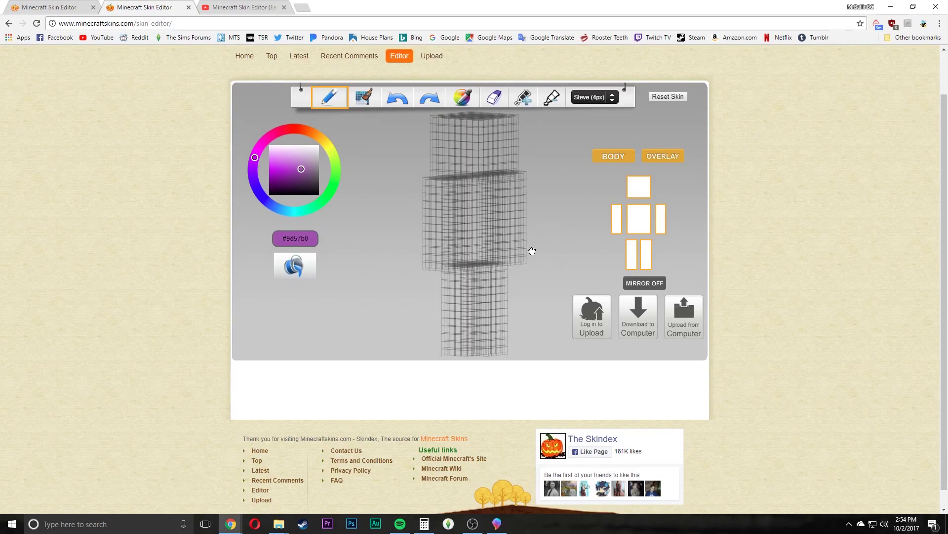
mouse_move(456, 130)
mouse_down()
mouse_move(455, 158)
mouse_move(510, 138)
mouse_move(488, 144)
mouse_up()
drag(570, 219, 516, 241)
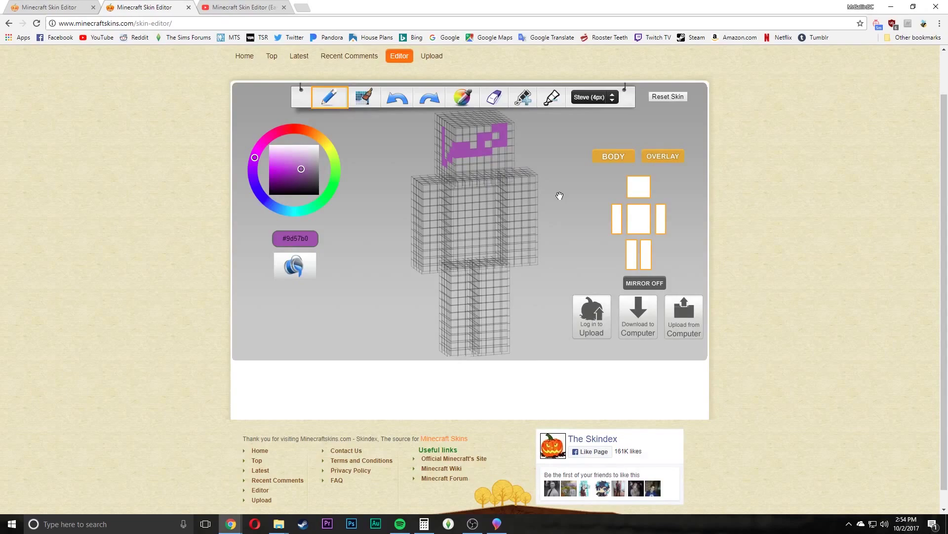
- Hide the overlay and paint a purple patch on the torso's chest
click(667, 157)
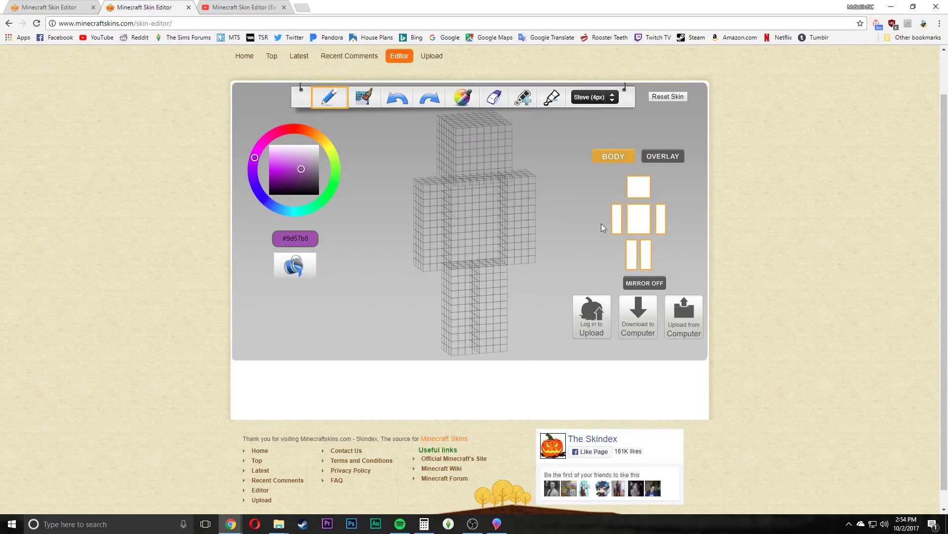
drag(575, 224, 542, 207)
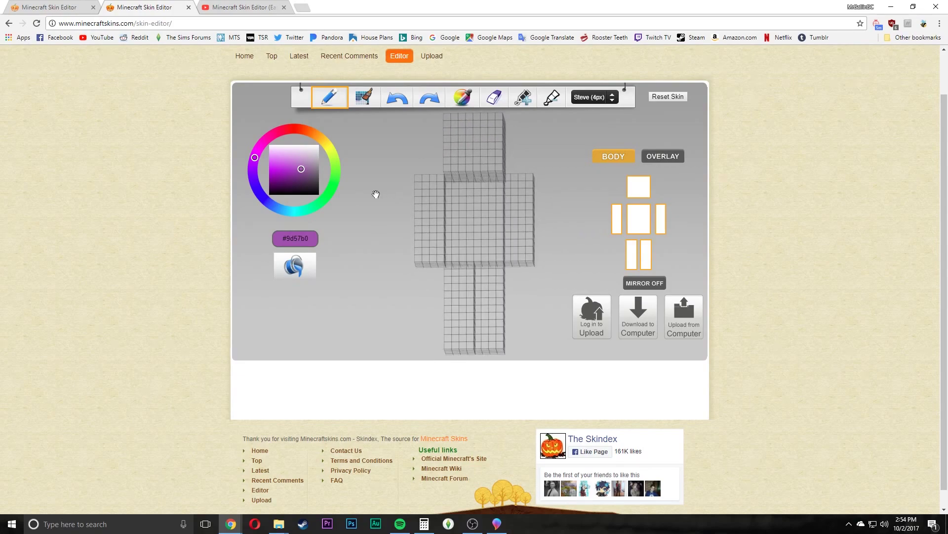
mouse_move(462, 199)
mouse_down()
mouse_move(473, 232)
mouse_move(456, 205)
mouse_move(463, 232)
mouse_move(466, 211)
mouse_up()
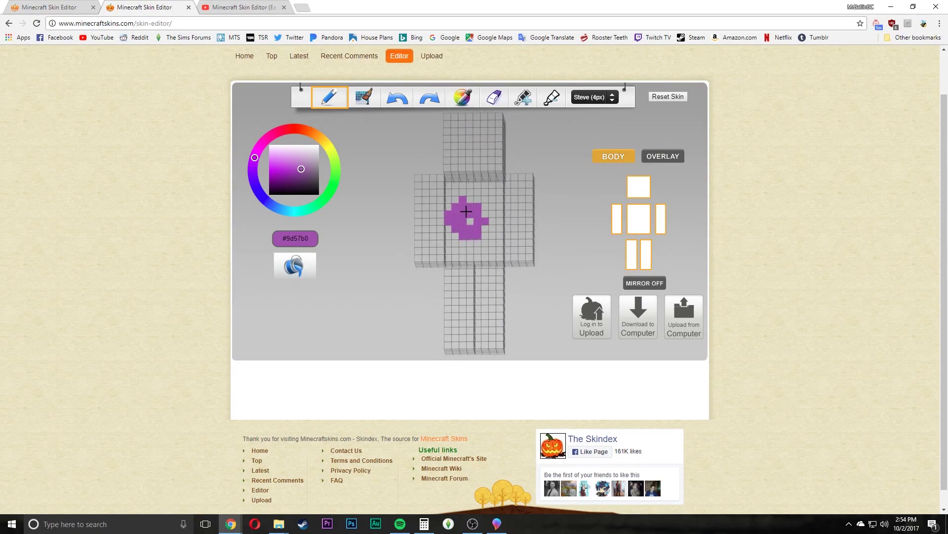
- Toggle the BODY and OVERLAY layers on and off to compare them
click(674, 158)
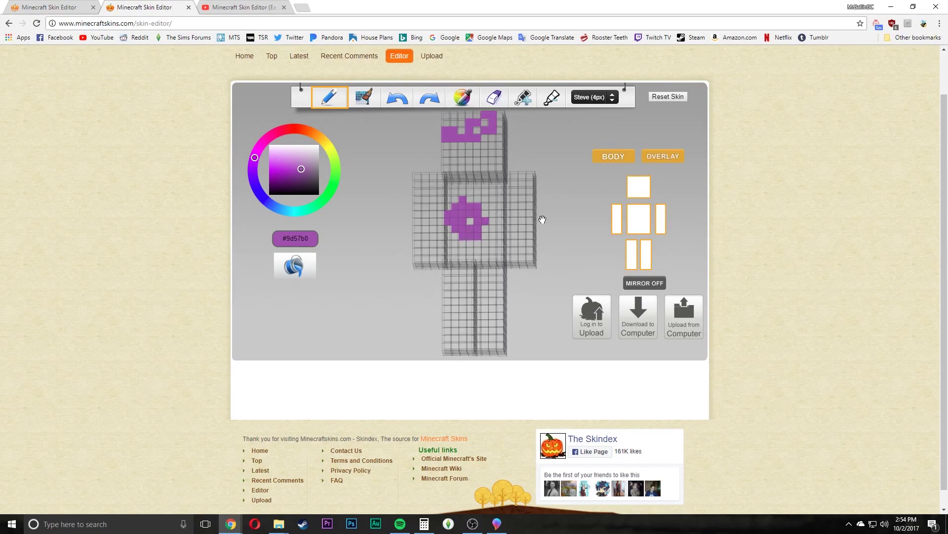
click(663, 157)
click(628, 157)
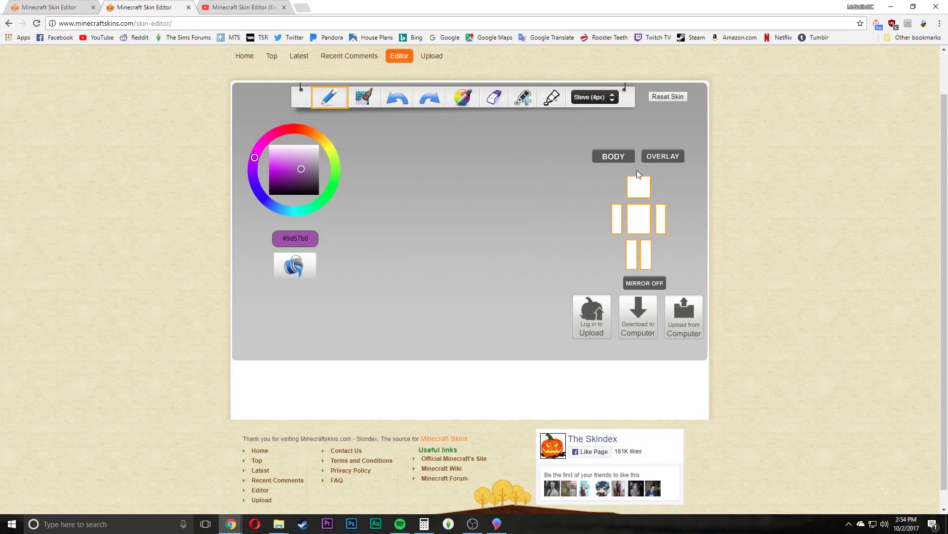
click(672, 156)
drag(556, 193, 572, 221)
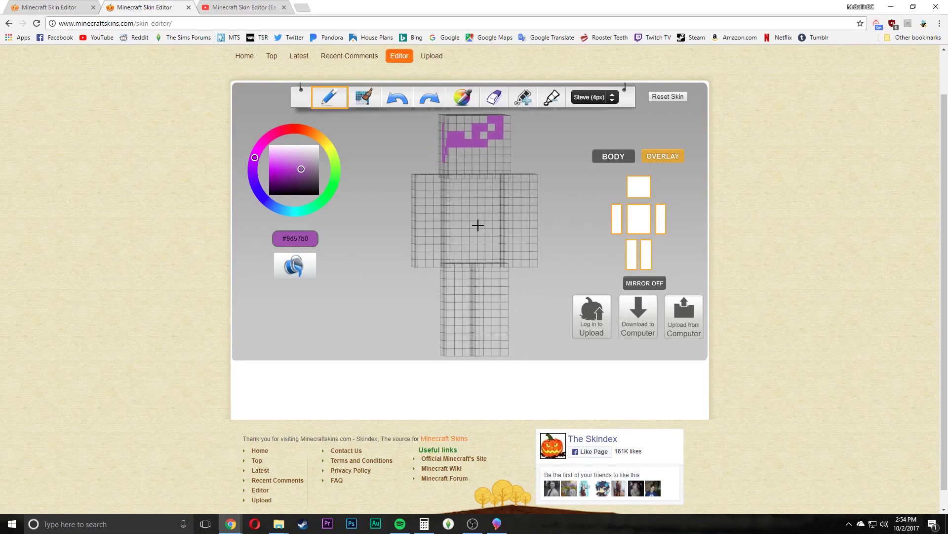
click(610, 156)
click(675, 158)
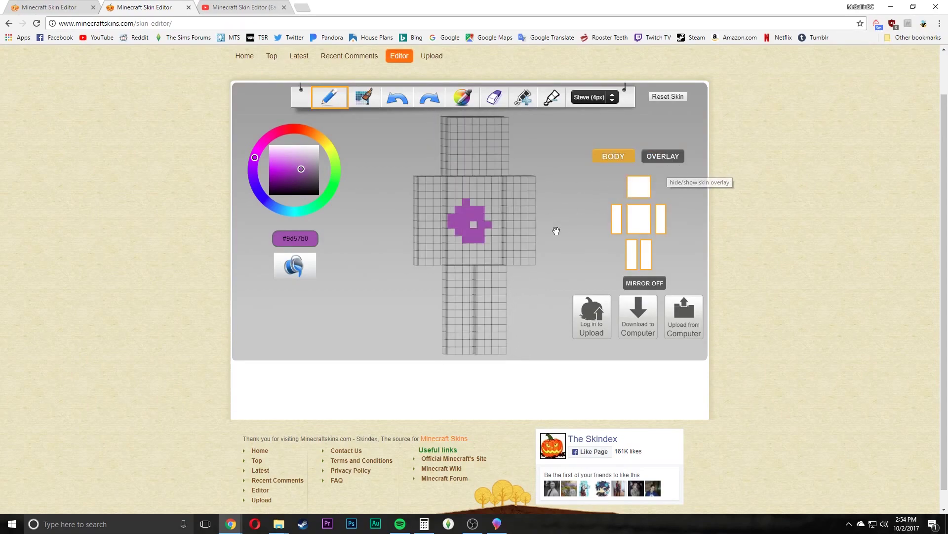
- Paint two purple eyes and a mouth on the face, then show the overlay again
click(461, 136)
click(491, 136)
drag(472, 168, 486, 160)
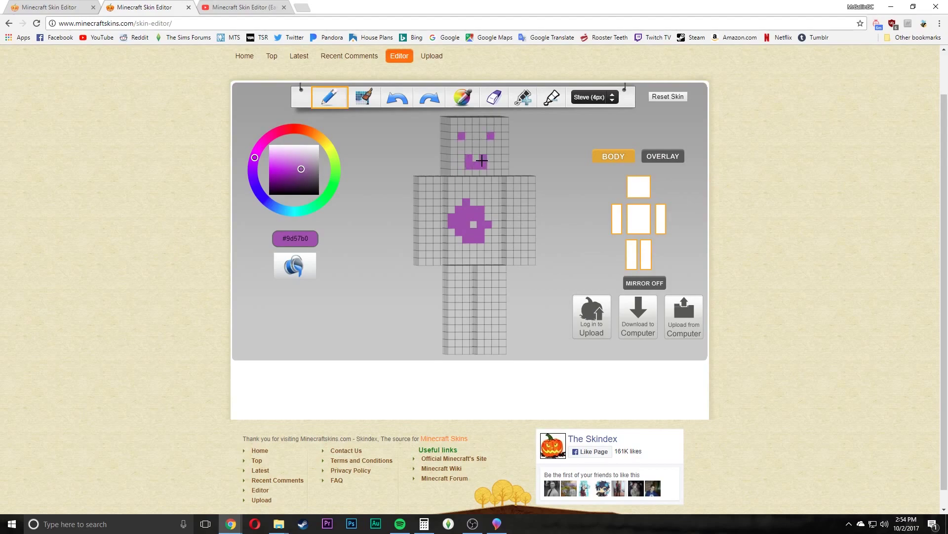
click(661, 156)
mouse_move(538, 223)
mouse_down()
mouse_move(527, 228)
mouse_move(572, 208)
mouse_move(547, 229)
mouse_move(469, 226)
mouse_up()
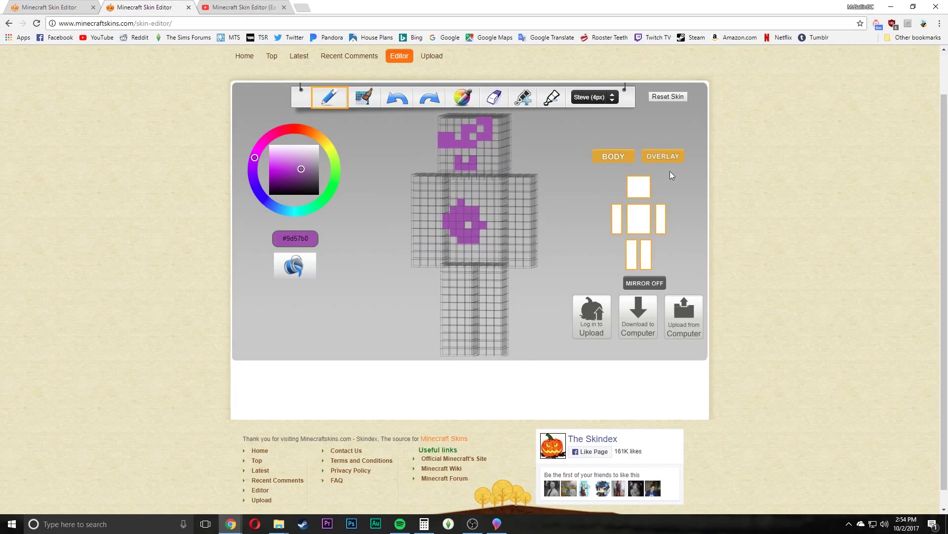
- Reset the skin to blank and toggle the overlay layer off and on
click(667, 96)
click(513, 75)
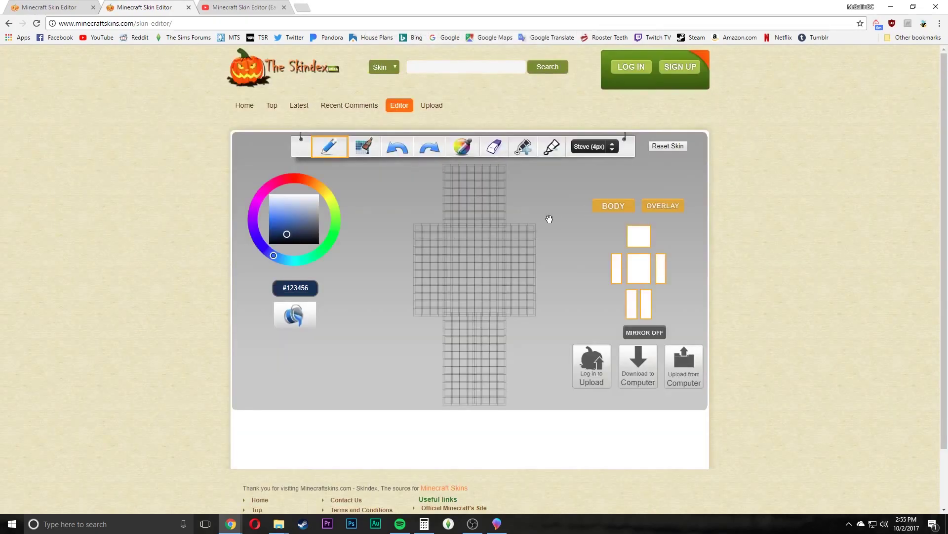
mouse_move(551, 223)
mouse_down()
mouse_move(541, 223)
mouse_move(550, 233)
mouse_up()
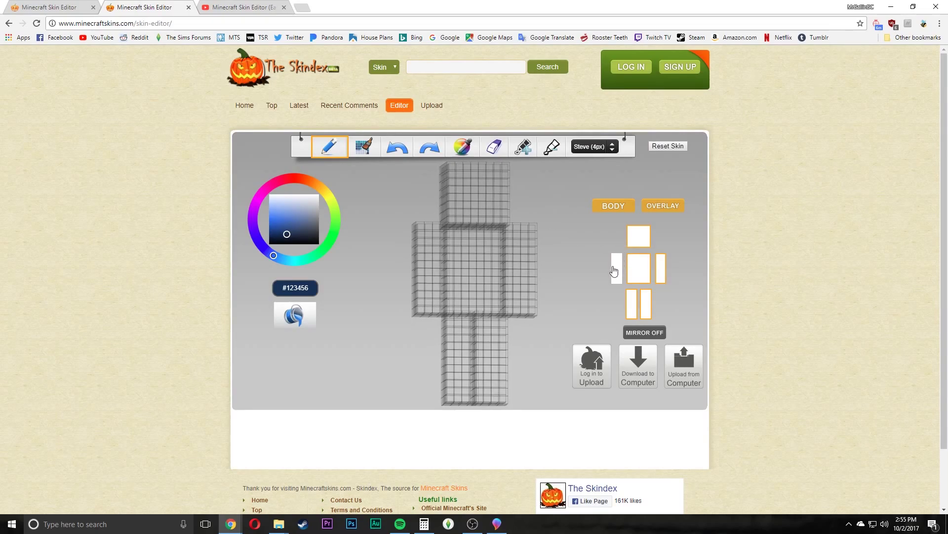
click(649, 209)
click(663, 207)
- Hide both arms, both legs, the torso and the head overlay from the preview
click(616, 270)
click(661, 272)
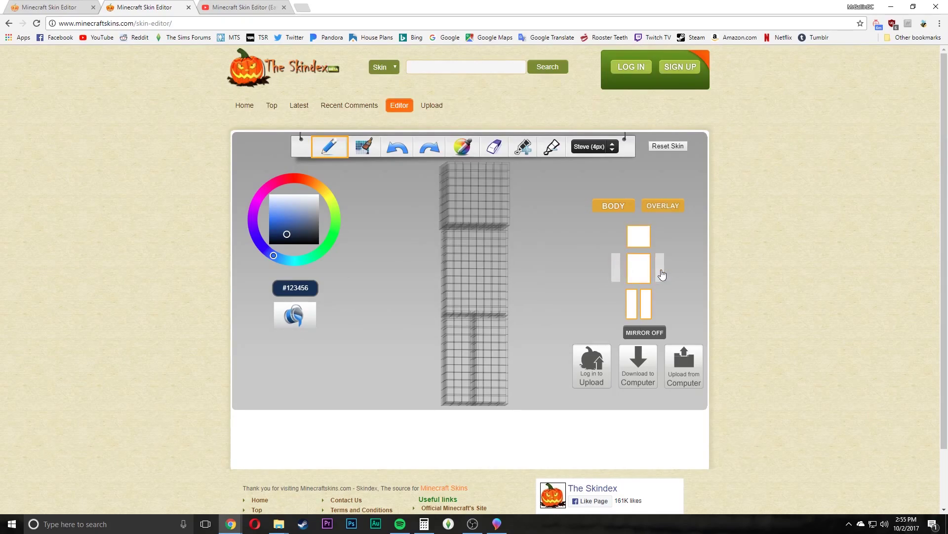
click(648, 304)
click(633, 304)
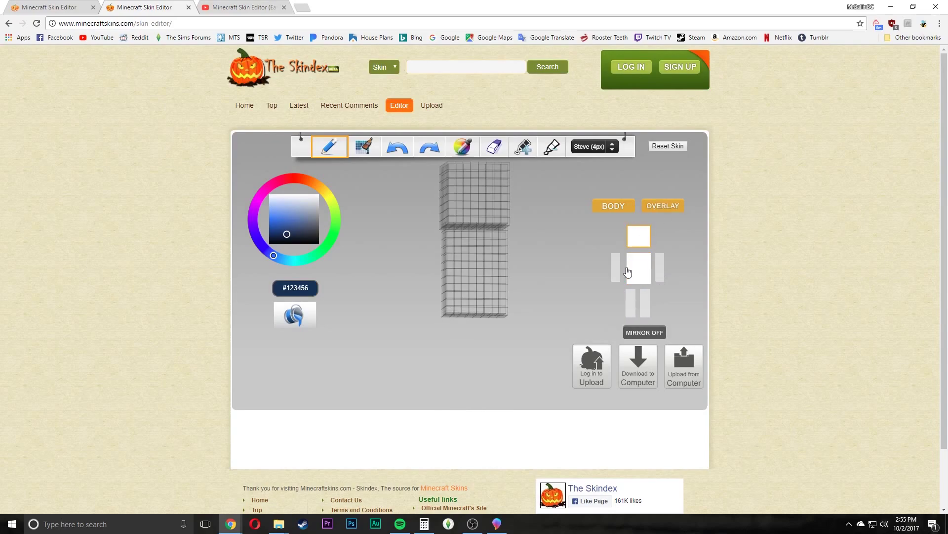
click(627, 271)
click(677, 207)
- Paint a dark #123456 mouth below the eyes and toggle the body layer
drag(536, 245, 536, 246)
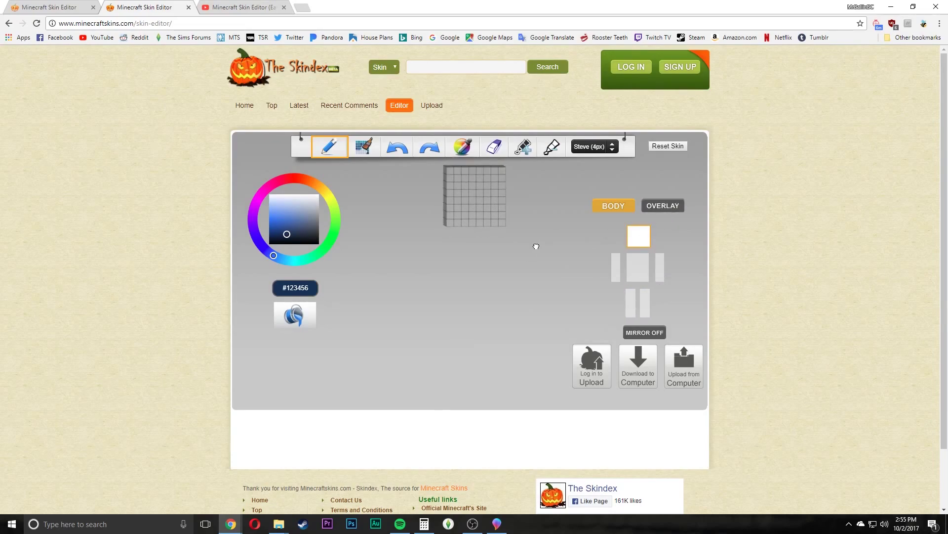
drag(483, 215, 464, 215)
click(635, 206)
click(635, 206)
mouse_move(483, 264)
mouse_down()
mouse_move(443, 283)
mouse_move(552, 256)
mouse_move(424, 264)
mouse_move(524, 265)
mouse_move(492, 292)
mouse_move(494, 280)
mouse_up()
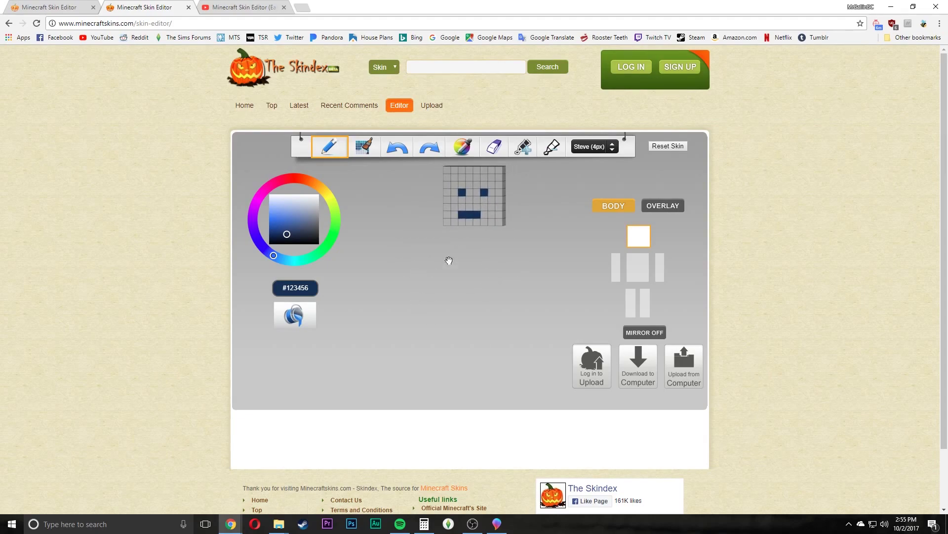
- Show the torso, both arms, both legs and the overlay again, facing the model front
click(641, 268)
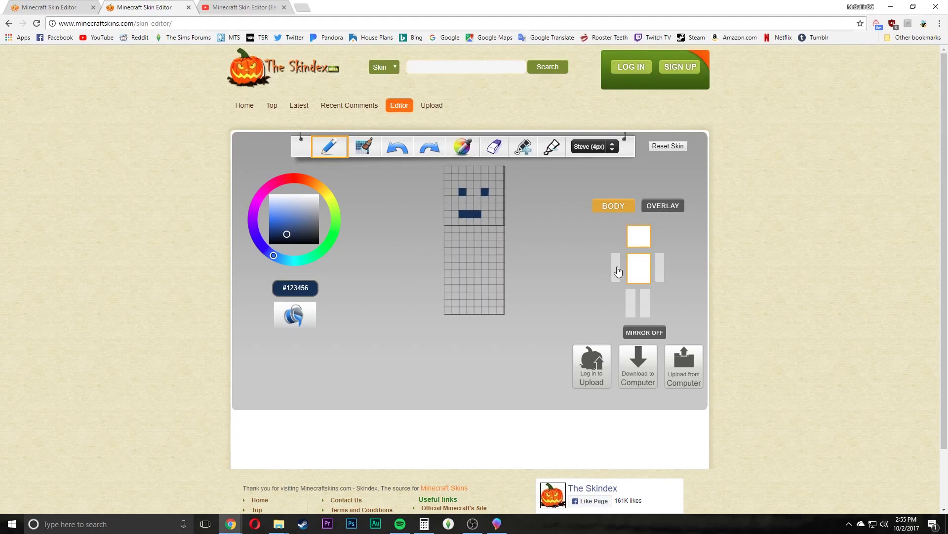
click(617, 267)
click(661, 269)
click(632, 302)
click(646, 302)
click(663, 205)
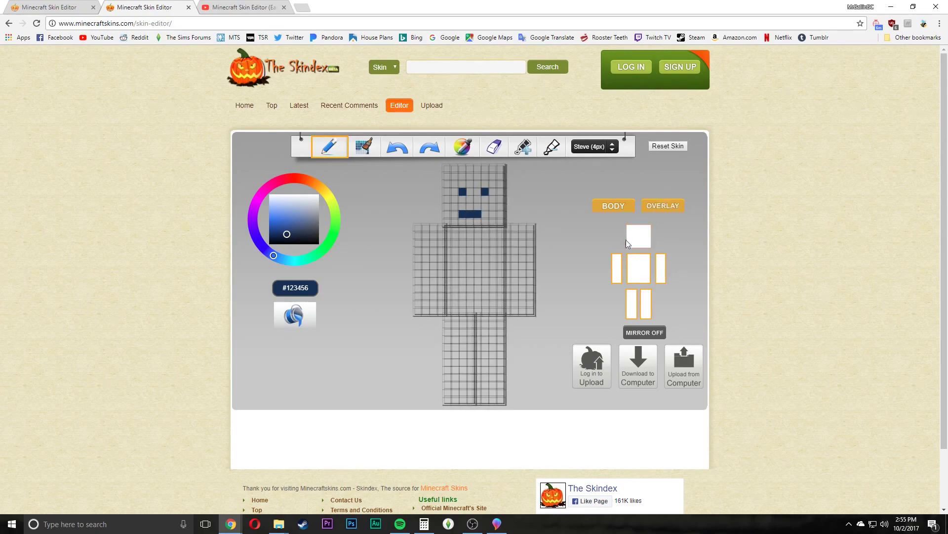
mouse_move(372, 317)
mouse_down()
mouse_move(392, 322)
mouse_move(374, 305)
mouse_up()
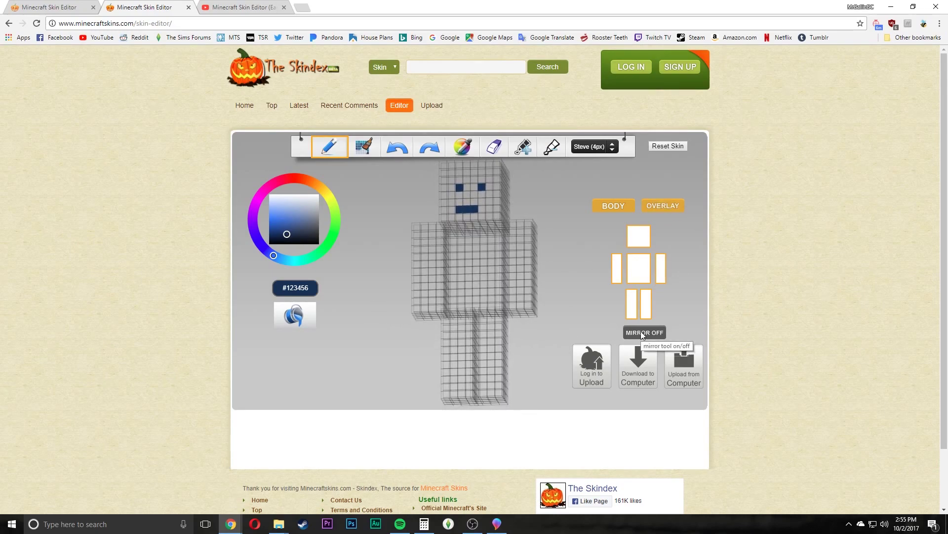
drag(369, 314, 385, 332)
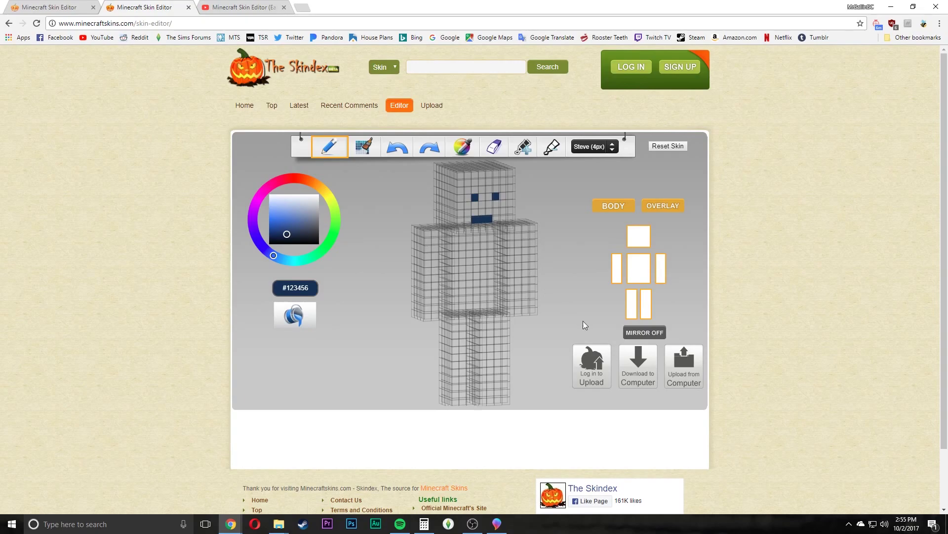
- Turn mirroring on, hide the overlay, and pick yellow #ceaf09 on the colour wheel
click(649, 334)
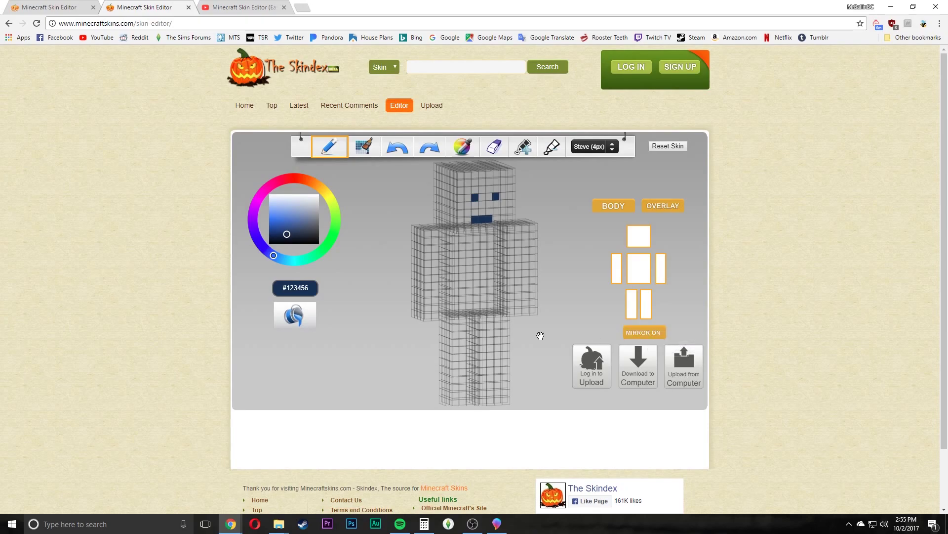
click(673, 207)
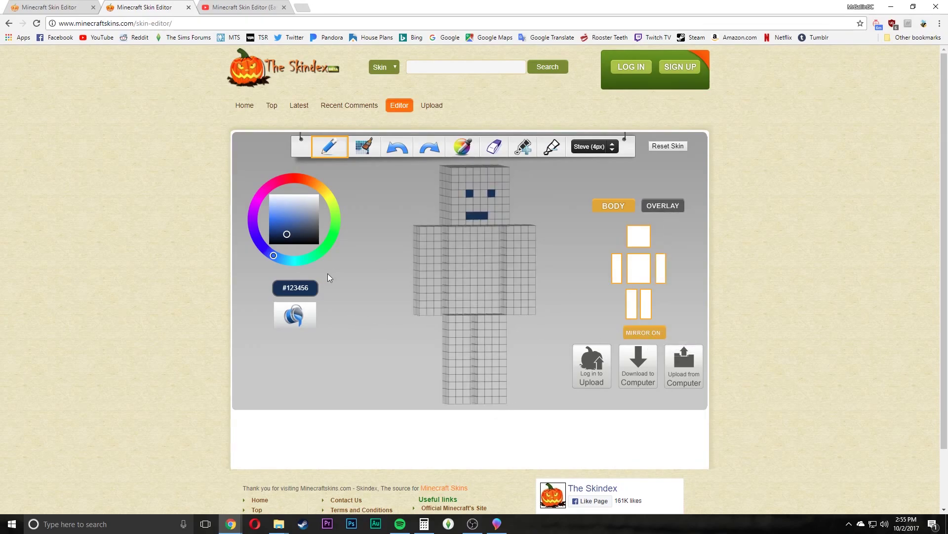
click(326, 193)
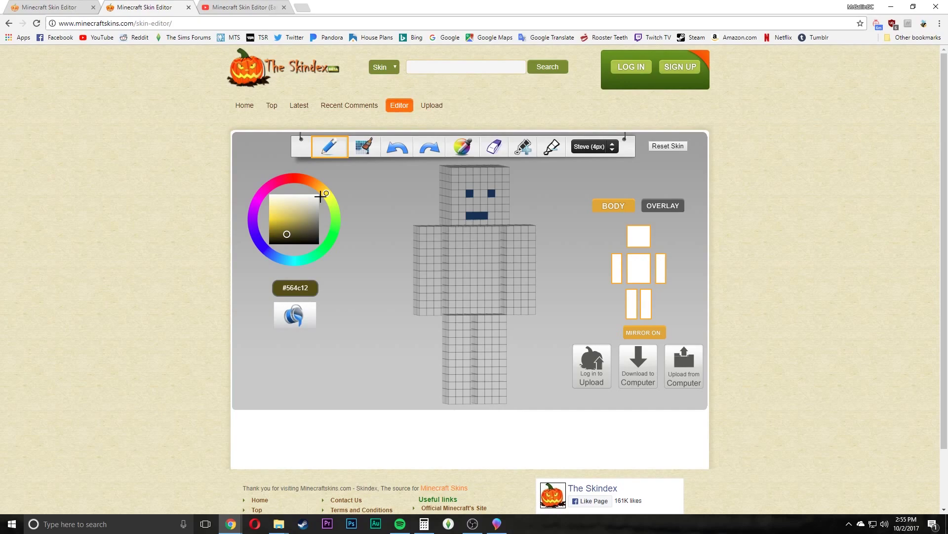
drag(304, 217, 274, 223)
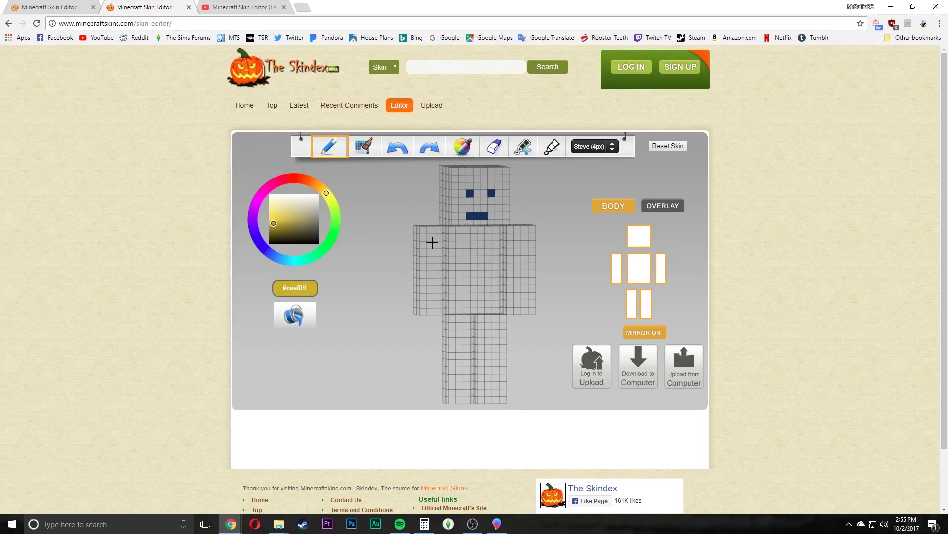
- Paint matching mirrored yellow patches on both arms
mouse_move(534, 346)
mouse_down()
mouse_move(514, 343)
mouse_move(525, 341)
mouse_up()
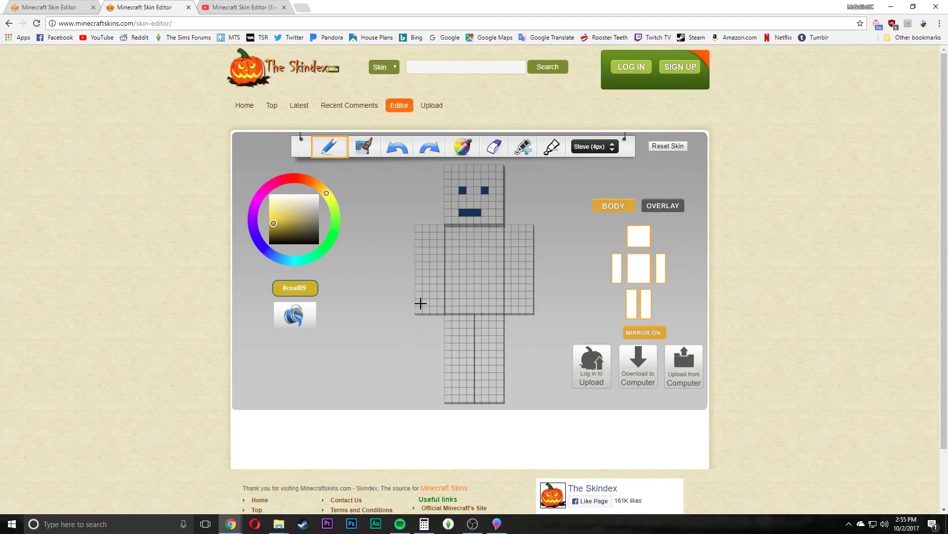
mouse_move(420, 300)
mouse_down()
mouse_move(441, 257)
mouse_move(419, 253)
mouse_move(420, 296)
mouse_move(436, 298)
mouse_move(426, 264)
mouse_move(426, 284)
mouse_up()
drag(397, 380, 408, 353)
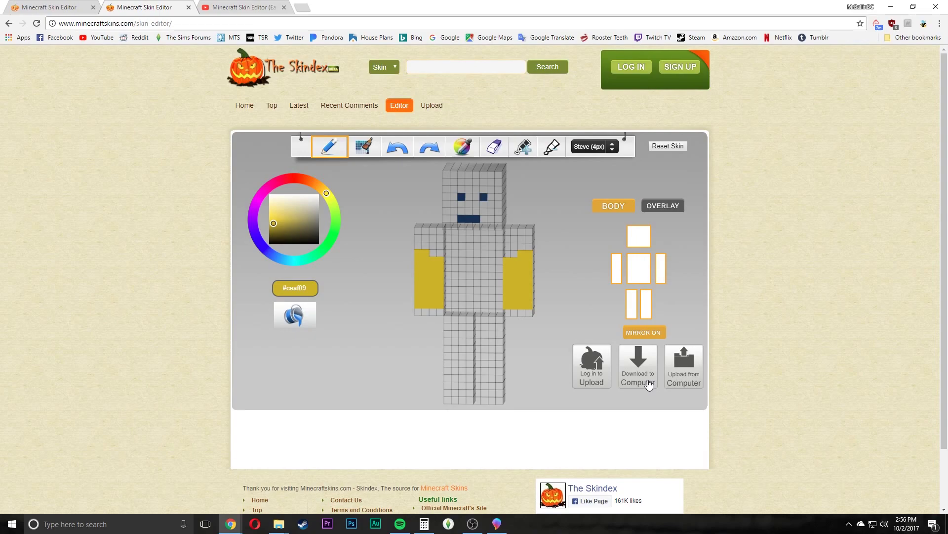
drag(367, 333, 373, 327)
drag(538, 350, 546, 368)
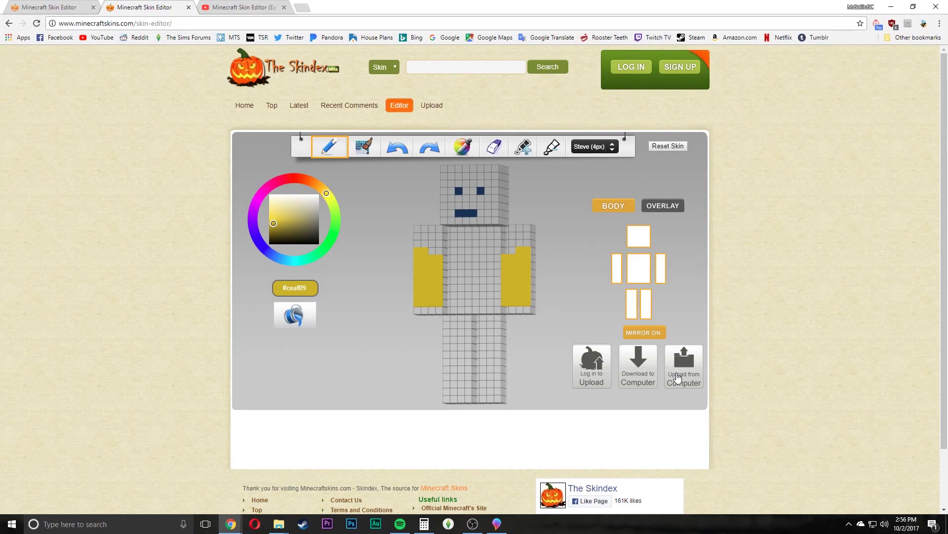
mouse_move(398, 322)
mouse_down()
mouse_move(379, 326)
mouse_move(390, 324)
mouse_up()
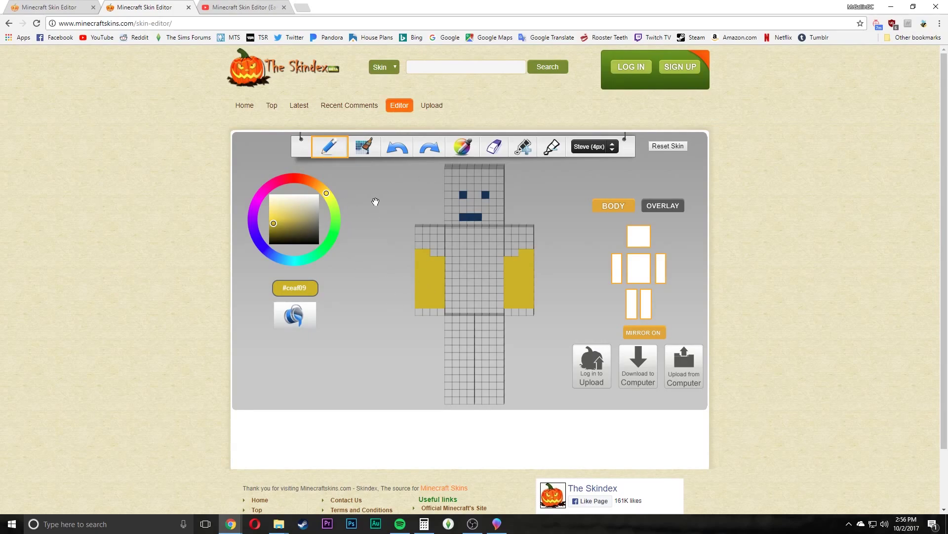
- Bucket-fill both arms with mottled yellow, then draw an orange-red #ce3e09 6 on the torso
click(364, 147)
mouse_move(507, 247)
mouse_down()
mouse_move(511, 268)
mouse_move(509, 247)
mouse_move(518, 255)
mouse_move(523, 235)
mouse_move(512, 233)
mouse_move(512, 247)
mouse_move(522, 235)
mouse_move(531, 249)
mouse_move(521, 230)
mouse_move(510, 247)
mouse_move(525, 279)
mouse_move(525, 289)
mouse_move(514, 286)
mouse_move(511, 275)
mouse_move(515, 288)
mouse_move(534, 252)
mouse_move(551, 286)
mouse_move(487, 256)
mouse_move(503, 279)
mouse_move(492, 230)
mouse_up()
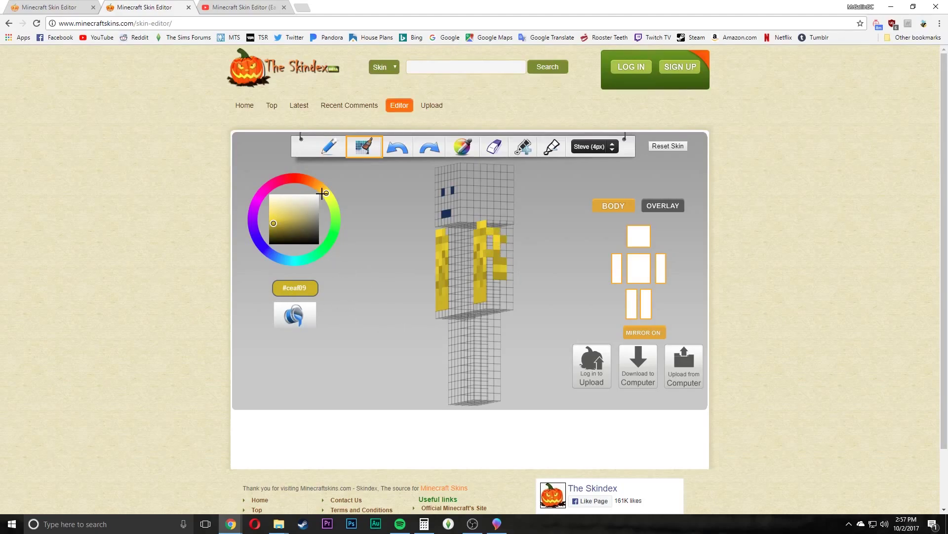
drag(322, 193, 305, 179)
drag(371, 311, 416, 318)
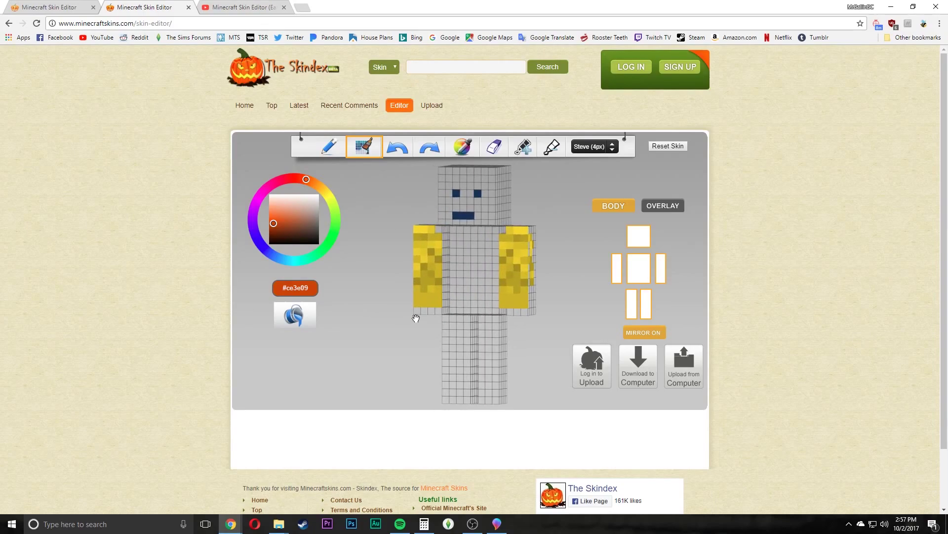
mouse_move(455, 257)
mouse_down()
mouse_move(463, 267)
mouse_move(456, 304)
mouse_move(451, 249)
mouse_move(478, 236)
mouse_move(489, 290)
mouse_move(476, 311)
mouse_move(454, 312)
mouse_move(447, 246)
mouse_move(465, 225)
mouse_move(487, 230)
mouse_up()
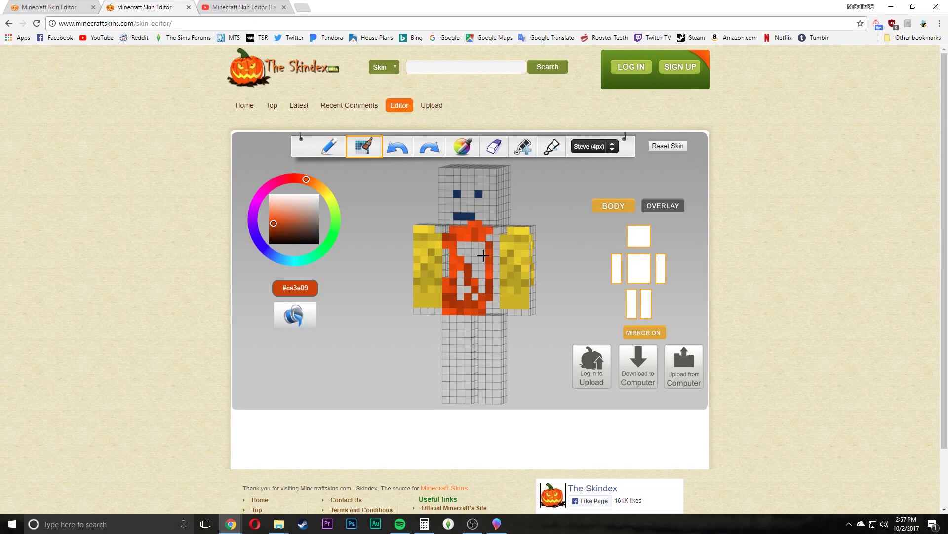
mouse_move(350, 331)
mouse_down()
mouse_move(383, 341)
mouse_move(400, 298)
mouse_move(362, 330)
mouse_move(350, 319)
mouse_up()
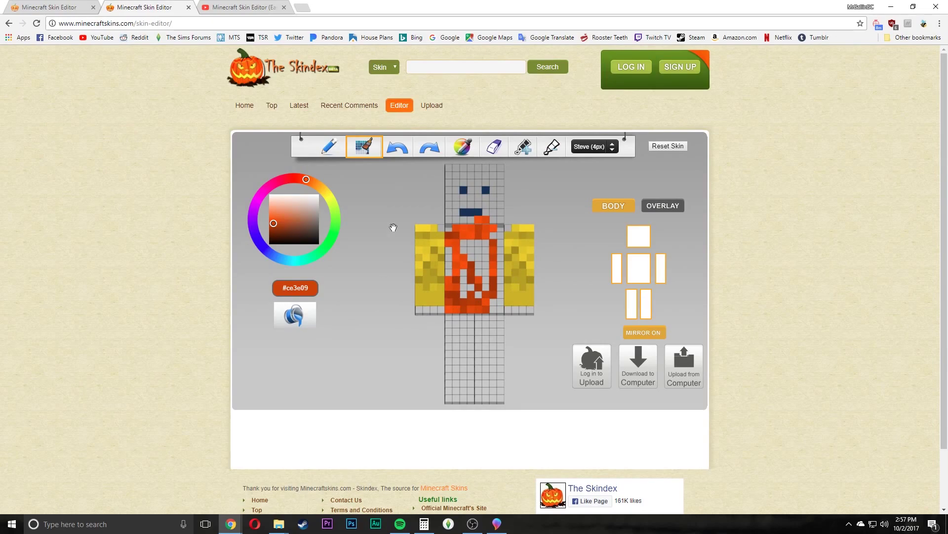
- Undo eight orange torso strokes, then redo four of them
click(402, 153)
click(402, 153)
click(403, 153)
click(403, 153)
click(403, 153)
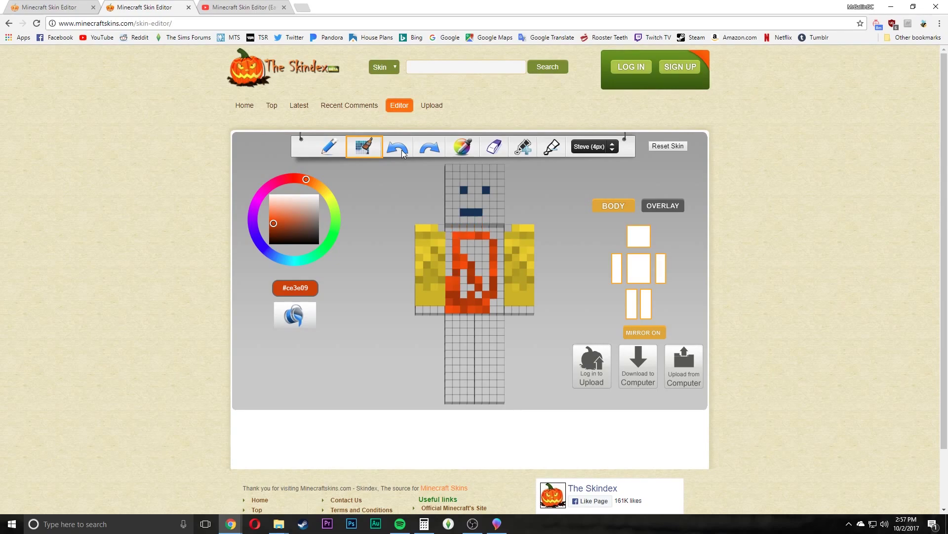
click(403, 153)
click(403, 153)
click(403, 153)
click(403, 153)
click(403, 153)
click(403, 153)
click(402, 153)
click(403, 153)
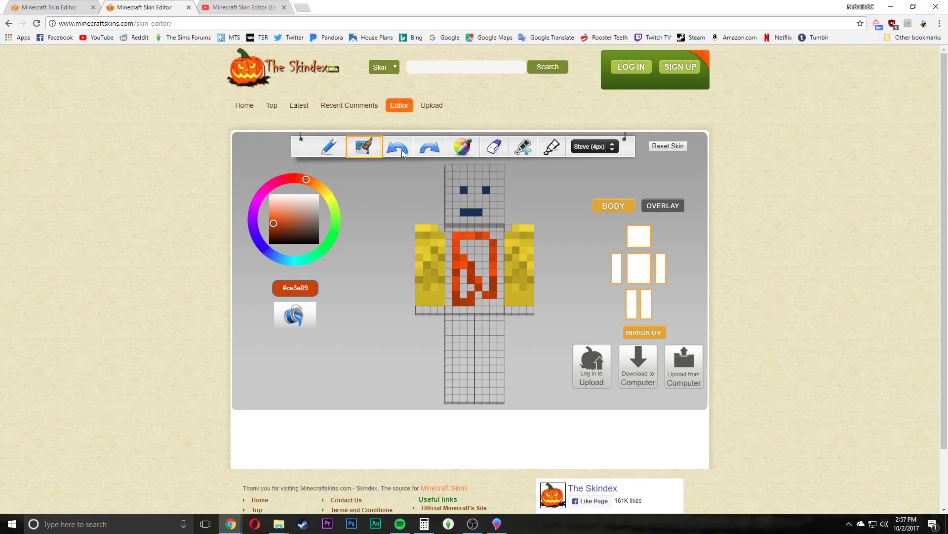
click(403, 153)
click(403, 153)
click(434, 155)
click(435, 154)
click(435, 155)
click(435, 155)
click(435, 154)
click(434, 155)
click(435, 154)
click(434, 155)
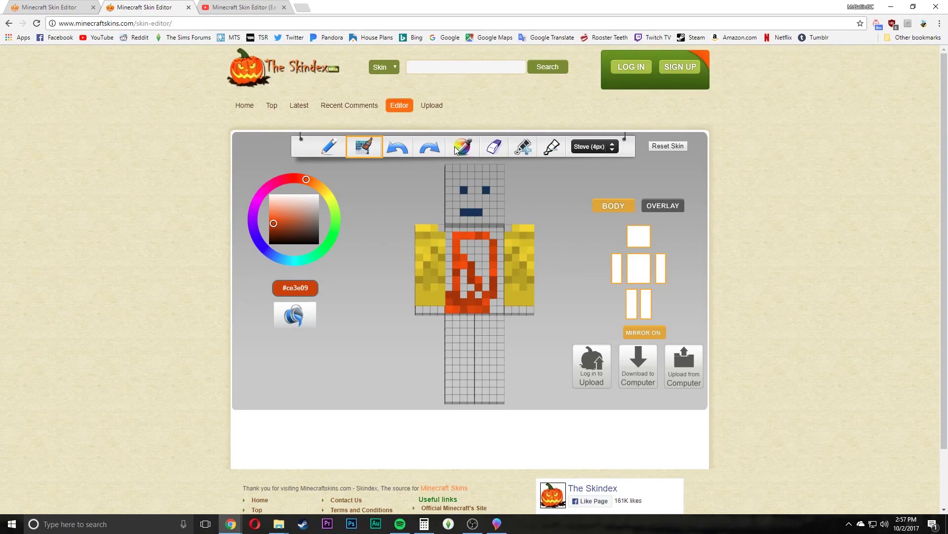
- Pick near-black #150904 and pencil dark pixels across the chest and shoulders
click(459, 151)
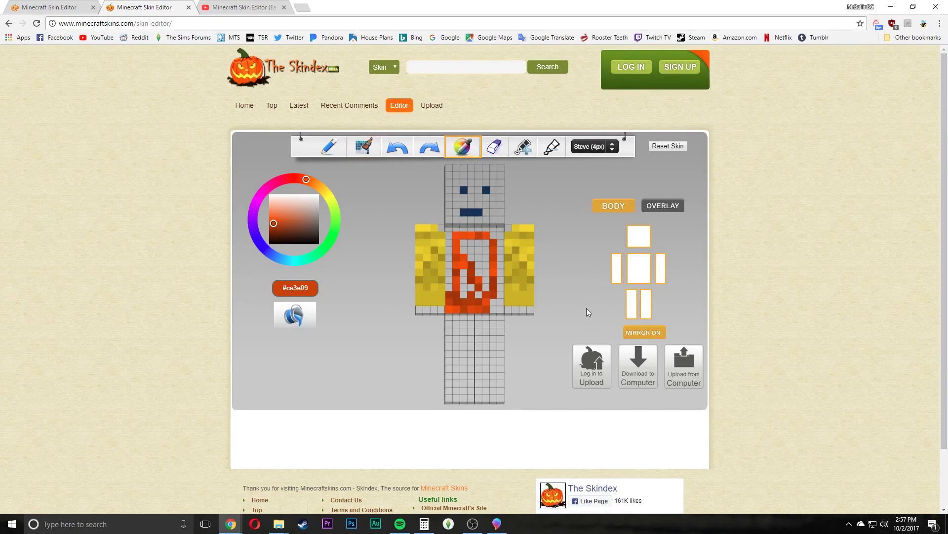
click(285, 241)
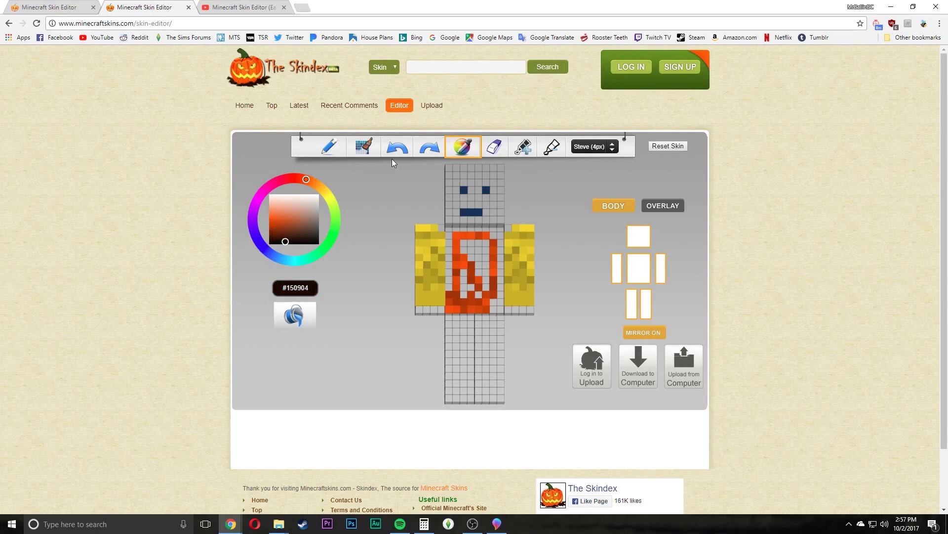
click(328, 146)
click(258, 239)
mouse_move(453, 245)
mouse_down()
mouse_move(475, 259)
mouse_move(473, 244)
mouse_move(495, 256)
mouse_move(508, 230)
mouse_move(339, 217)
mouse_move(478, 257)
mouse_move(480, 285)
mouse_move(496, 273)
mouse_up()
click(303, 257)
click(507, 230)
click(492, 240)
- Paint pale green pixels across the upper chest
click(336, 217)
drag(274, 211, 304, 207)
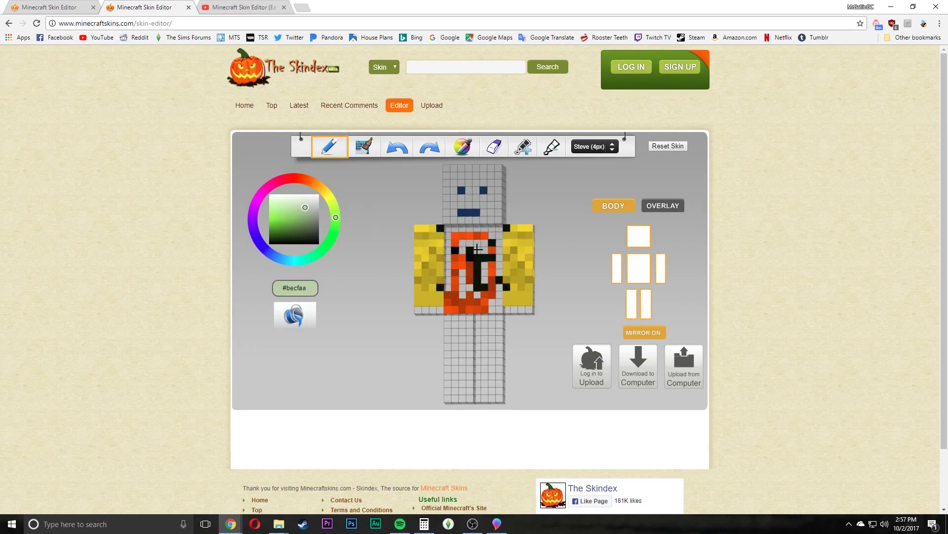
drag(478, 243, 451, 242)
- Sample dark orange #af3508 from the skin and draw a border around the head
click(476, 154)
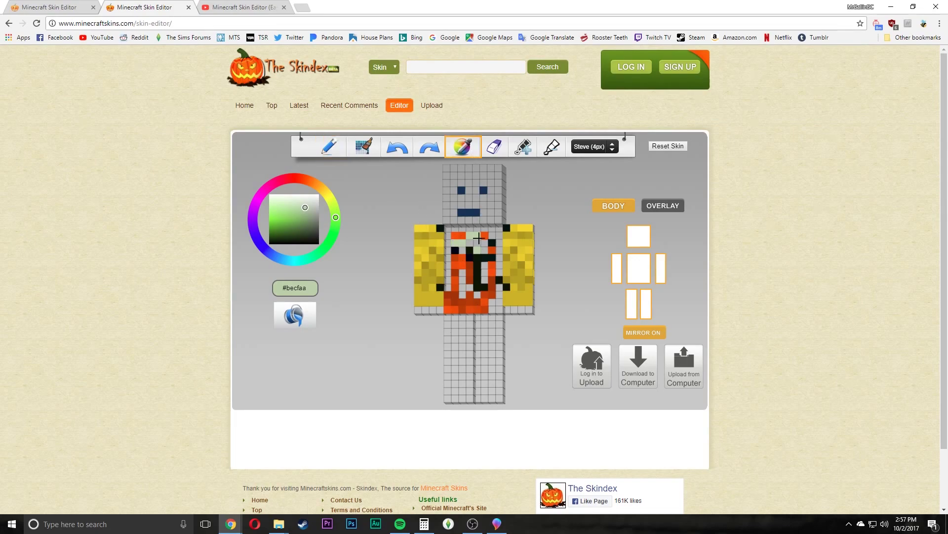
click(469, 273)
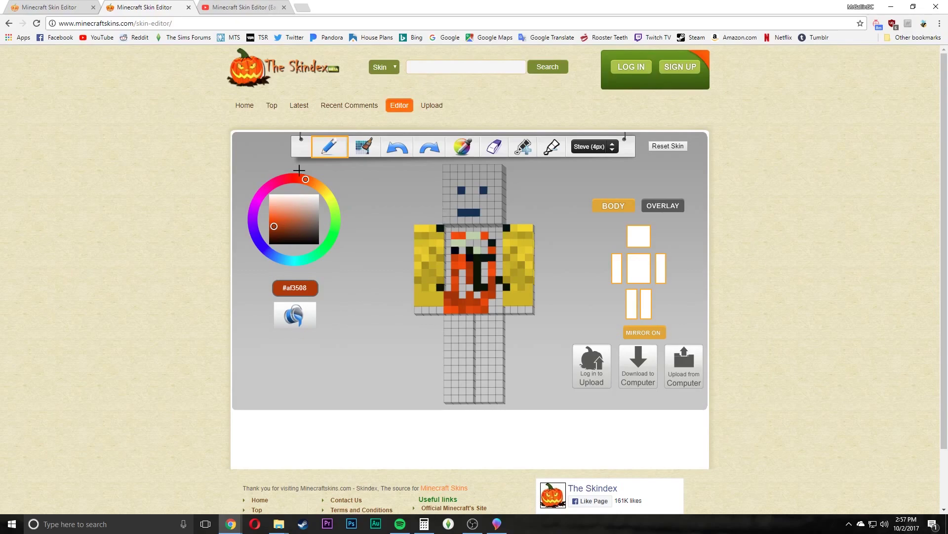
mouse_move(447, 221)
mouse_down()
mouse_move(444, 168)
mouse_move(498, 169)
mouse_move(498, 219)
mouse_move(447, 223)
mouse_up()
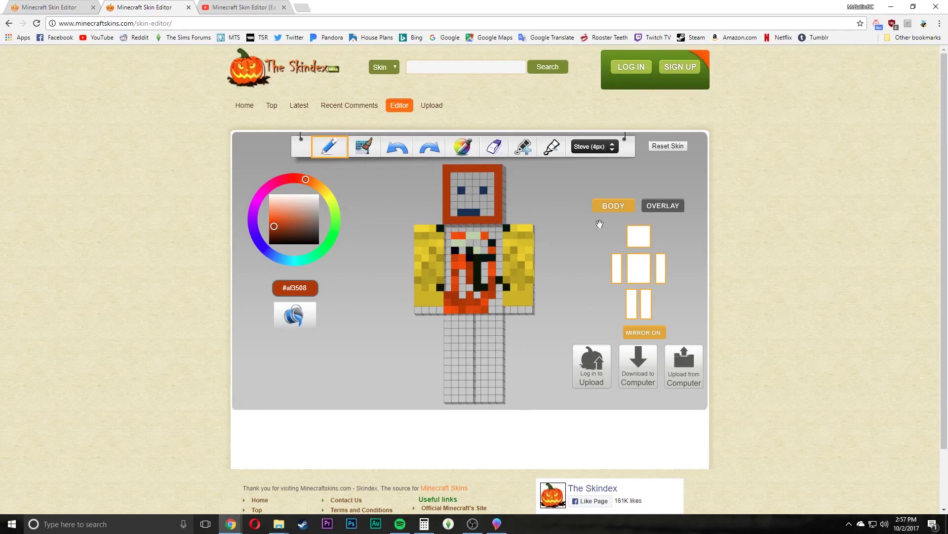
- Turn mirroring off and erase the head's lower-left border pixel and the mouth's right part
click(643, 334)
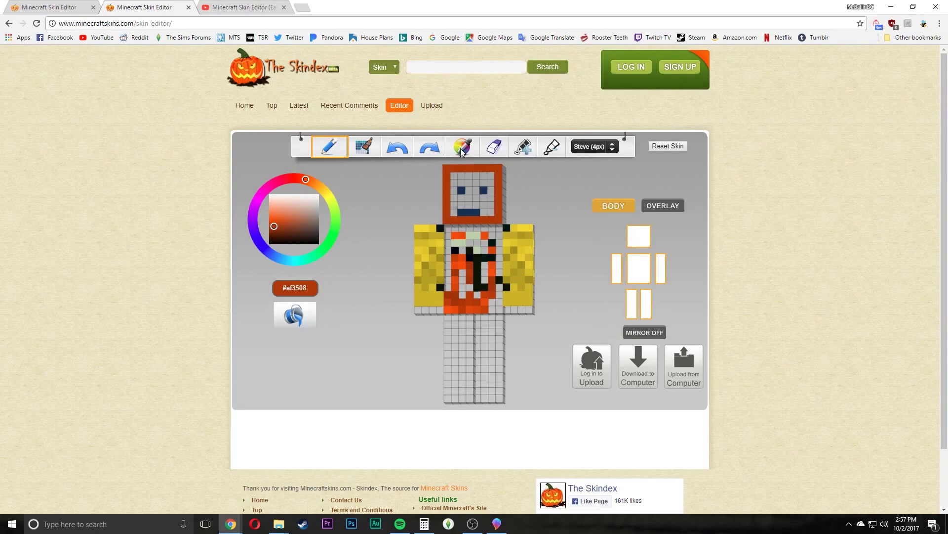
click(494, 146)
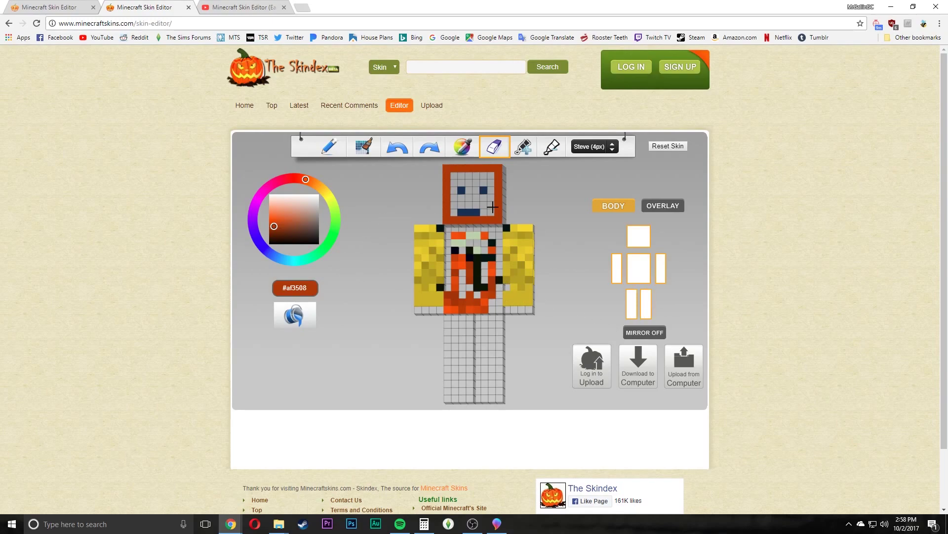
click(446, 211)
click(476, 211)
- Darken the paint colour several steps, then set it to pure white on the wheel
click(525, 152)
click(525, 152)
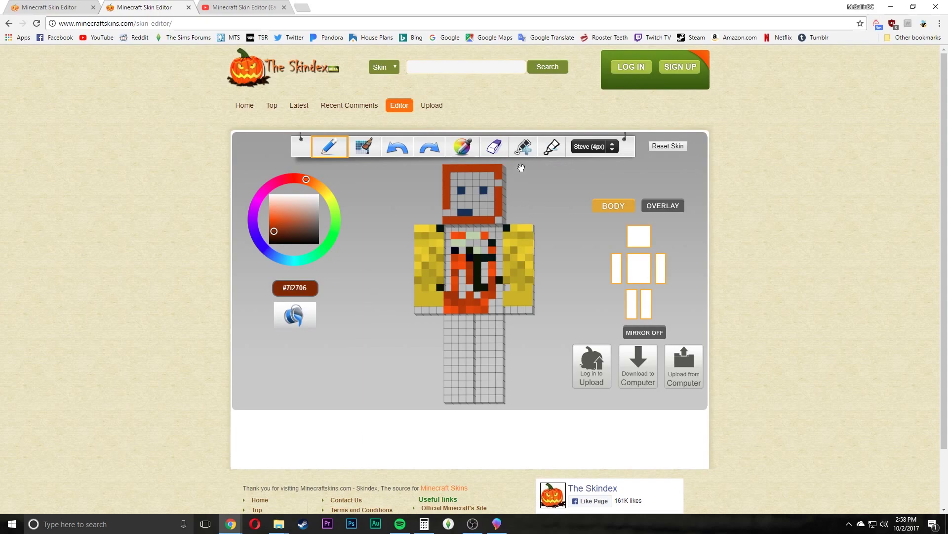
click(528, 154)
click(528, 154)
click(528, 153)
click(528, 154)
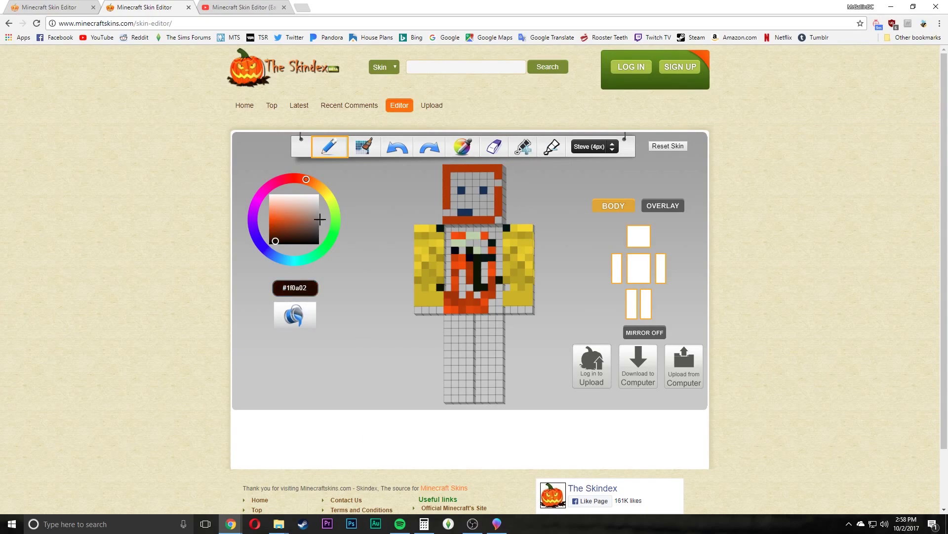
click(276, 233)
drag(276, 233, 270, 194)
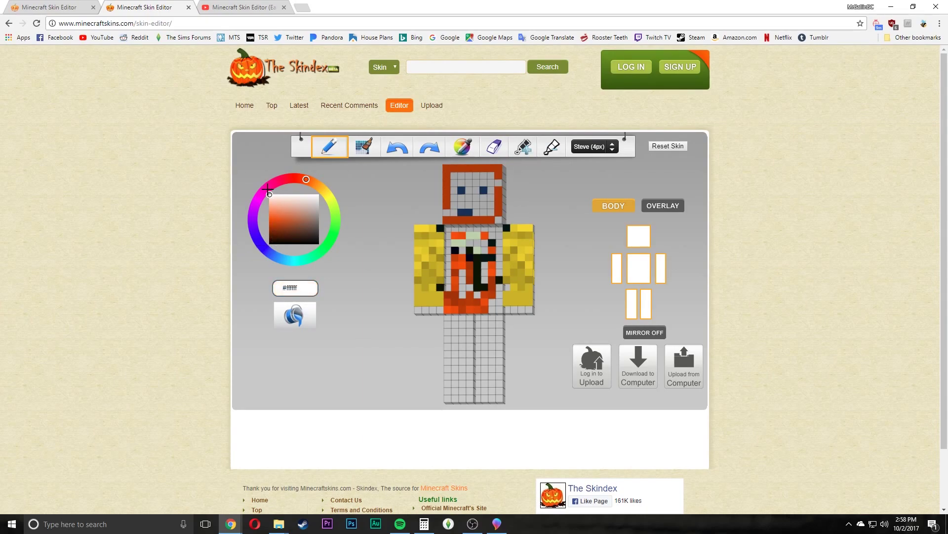
- Darken the white paint colour step by step down to near black
click(525, 148)
click(524, 148)
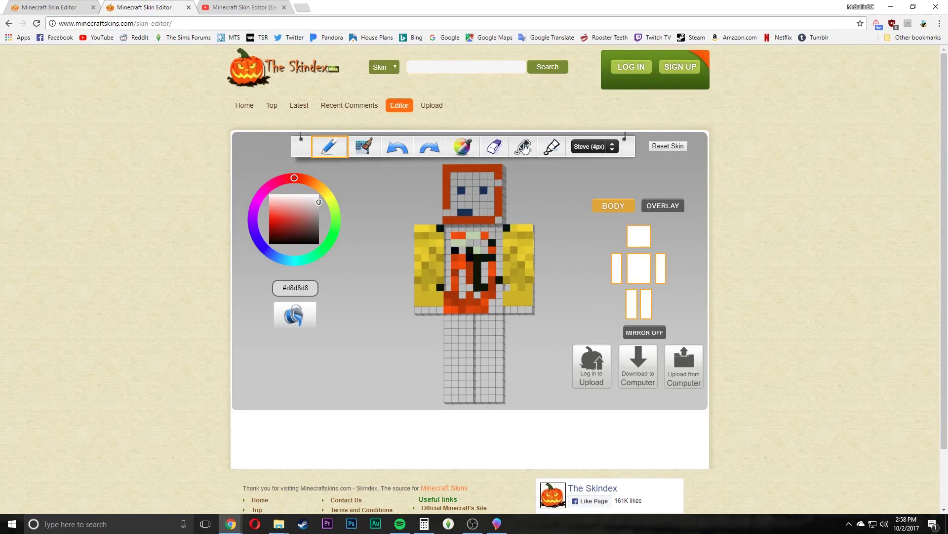
click(525, 148)
click(525, 148)
click(525, 148)
click(524, 148)
click(524, 149)
click(525, 148)
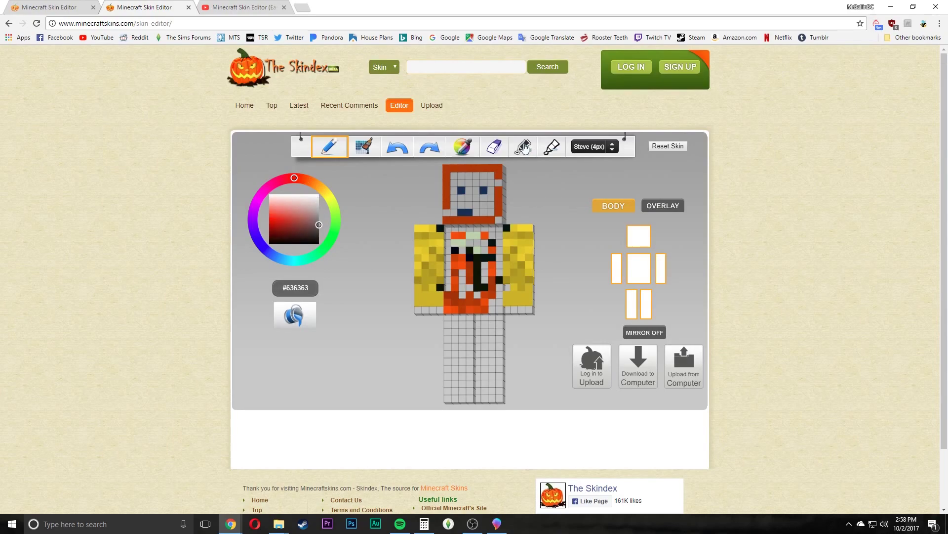
click(524, 148)
click(525, 148)
click(524, 148)
click(524, 148)
click(525, 148)
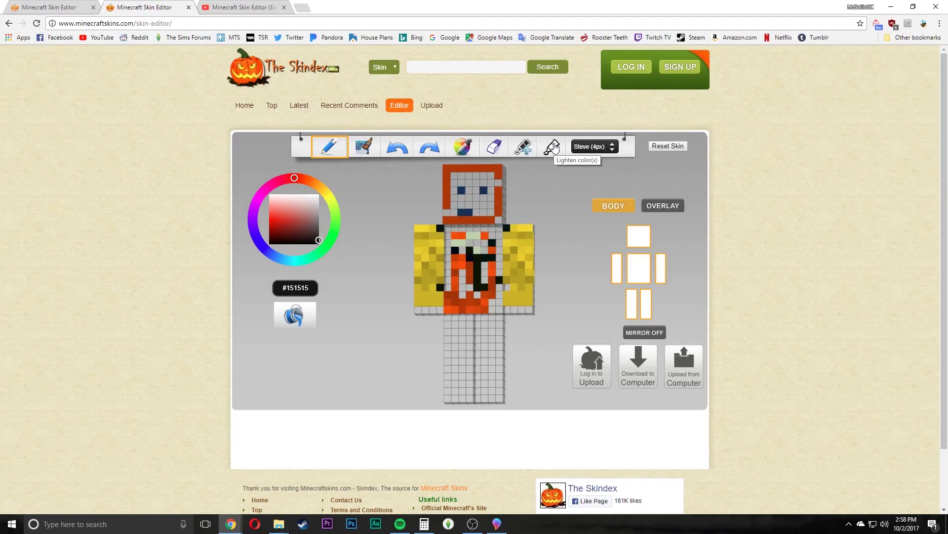
- Lighten the paint colour five steps to mid-grey #8a8a8a
click(554, 148)
click(554, 148)
click(554, 149)
click(555, 148)
click(554, 148)
click(554, 148)
click(554, 148)
click(554, 148)
click(555, 148)
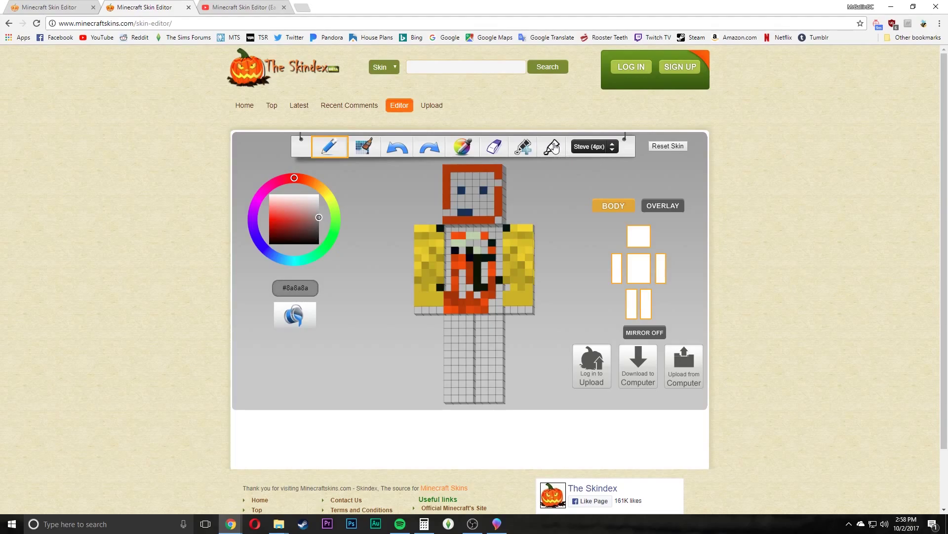
click(554, 148)
click(554, 148)
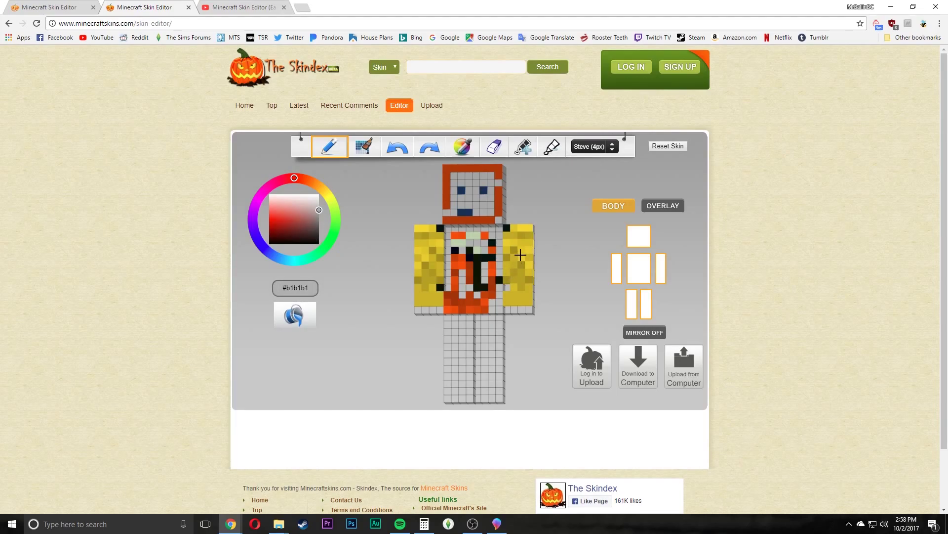
- Confirm Reset Skin to get a blank Steve (4px) template, then orbit it to inspect
click(663, 148)
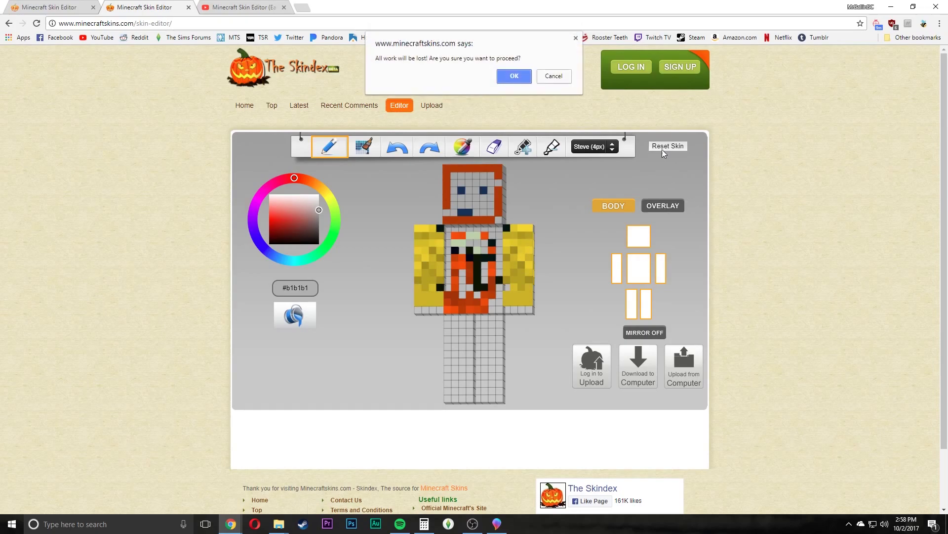
click(511, 74)
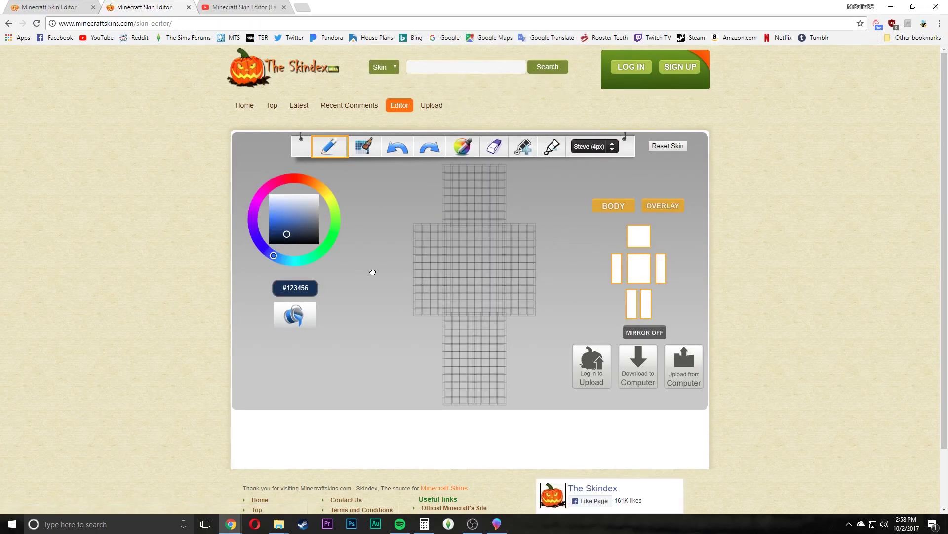
drag(370, 272, 398, 276)
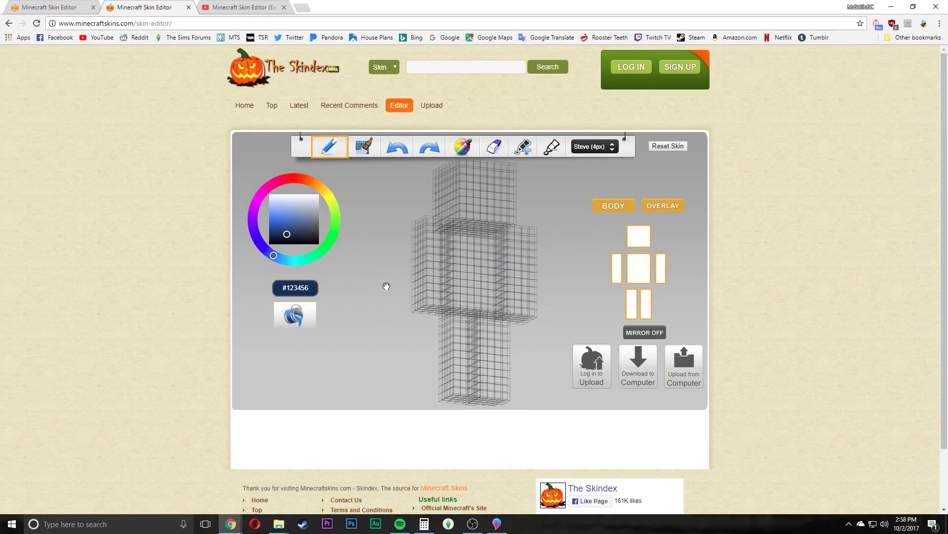
mouse_move(387, 286)
mouse_down()
mouse_move(389, 328)
mouse_move(543, 280)
mouse_move(525, 182)
mouse_move(433, 333)
mouse_move(433, 381)
mouse_move(617, 268)
mouse_move(413, 285)
mouse_move(439, 297)
mouse_move(532, 267)
mouse_move(538, 273)
mouse_move(390, 301)
mouse_up()
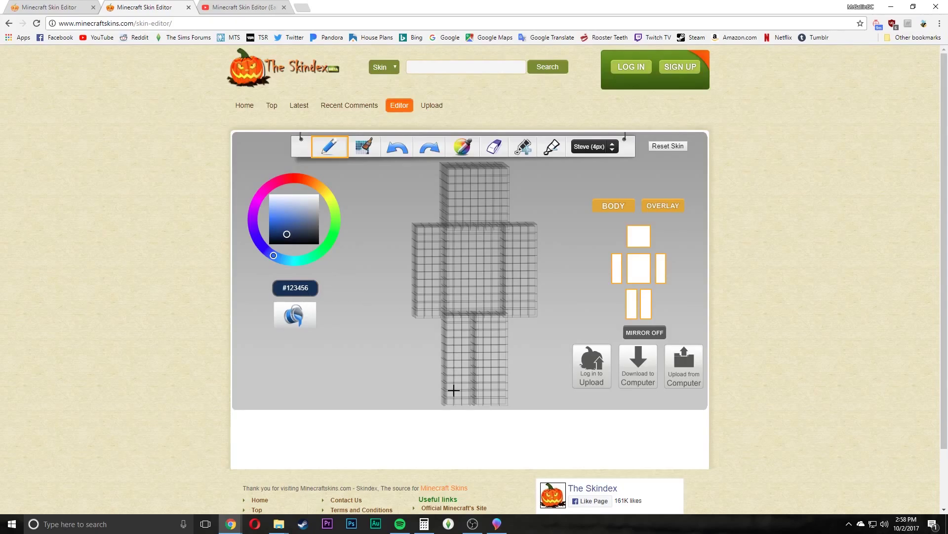
- Read the reference art's purple, hex 9d57b0, from Paint 3D's Edit color dialog
click(496, 524)
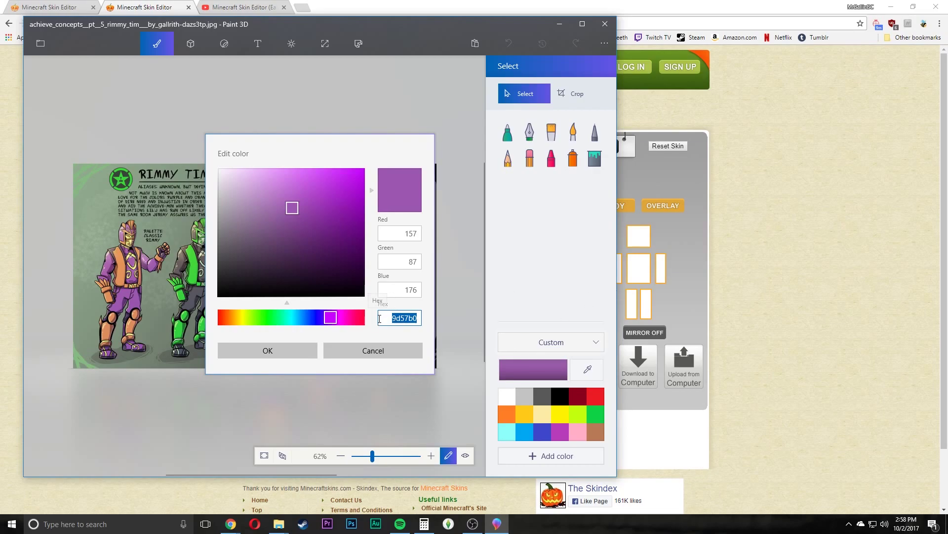
- Paste hex 9d57b0 as the paint colour and pencil a purple blotch across the torso front
click(695, 291)
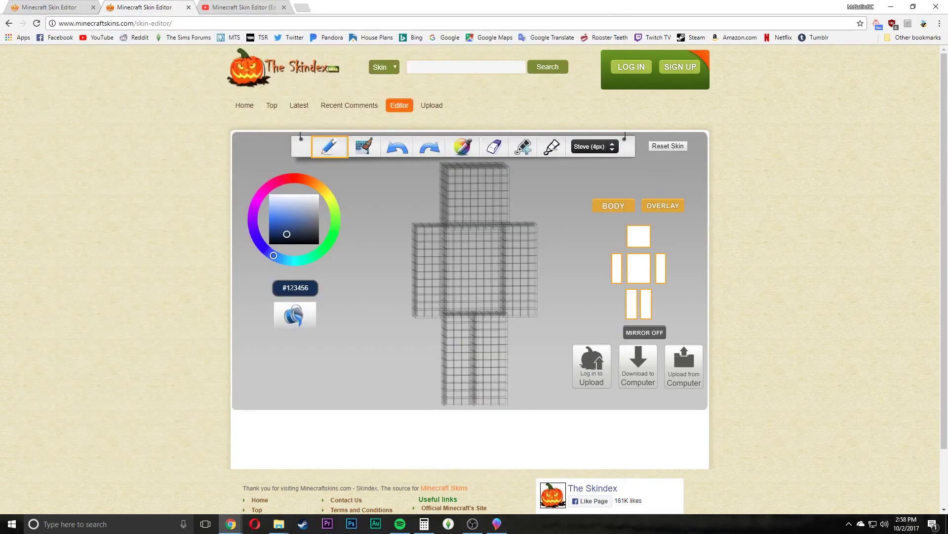
key(ctrl+a)
text(#9d57b0)
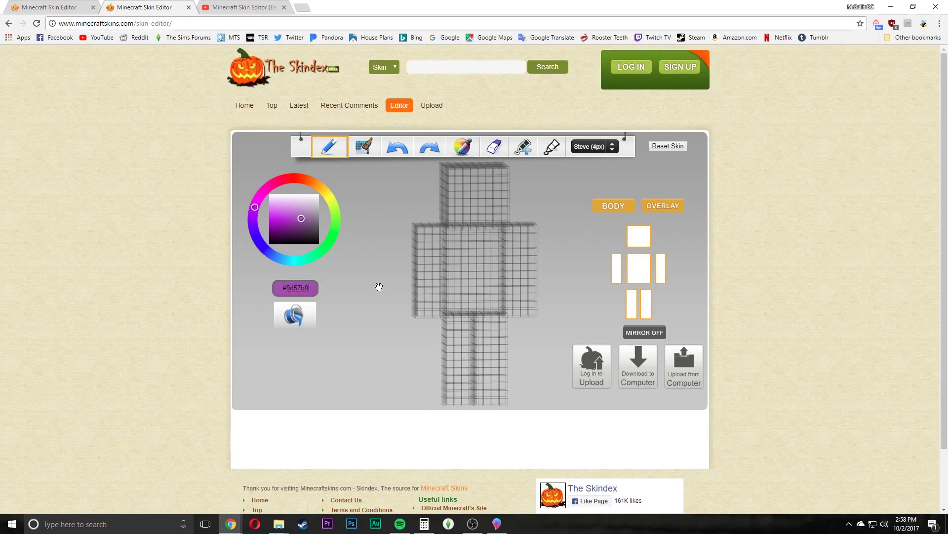
mouse_move(476, 253)
mouse_down()
mouse_move(465, 282)
mouse_move(447, 247)
mouse_move(496, 296)
mouse_move(452, 241)
mouse_move(513, 260)
mouse_move(465, 292)
mouse_up()
mouse_move(572, 237)
mouse_down()
mouse_move(572, 223)
mouse_move(565, 245)
mouse_move(561, 223)
mouse_move(568, 266)
mouse_move(557, 239)
mouse_up()
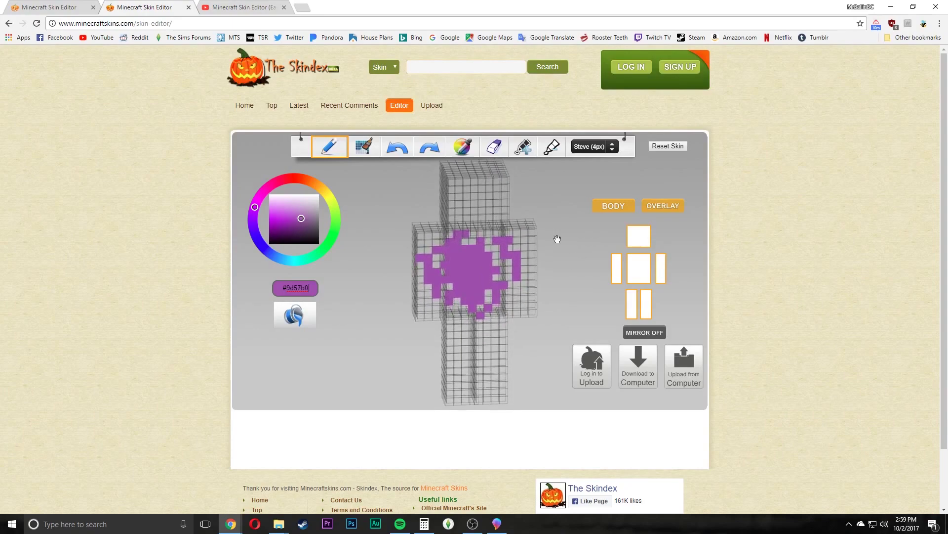
- Bucket-fill the head's front face and one arm's outer side solid purple
click(295, 316)
mouse_move(561, 298)
mouse_down()
mouse_move(554, 271)
mouse_move(579, 274)
mouse_up()
click(481, 197)
drag(364, 296, 470, 311)
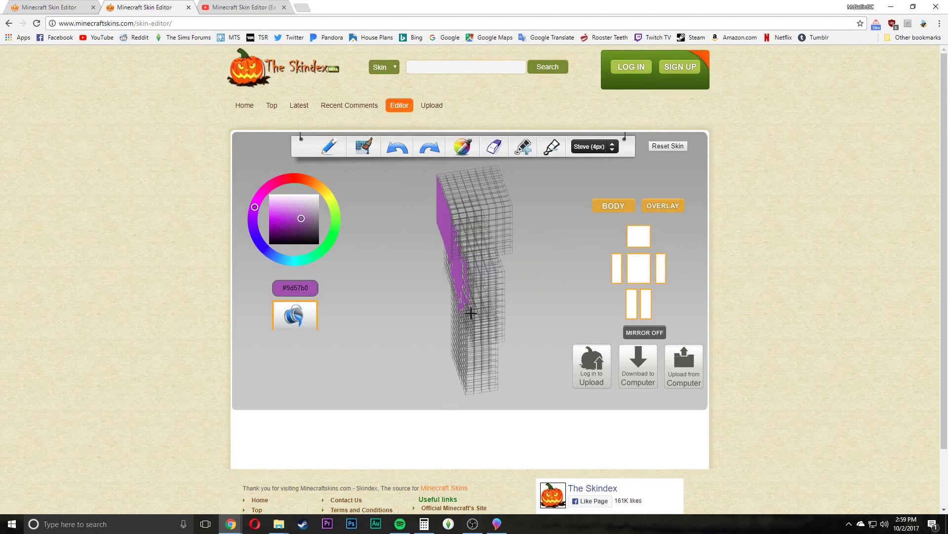
click(482, 296)
drag(536, 285, 469, 204)
click(471, 203)
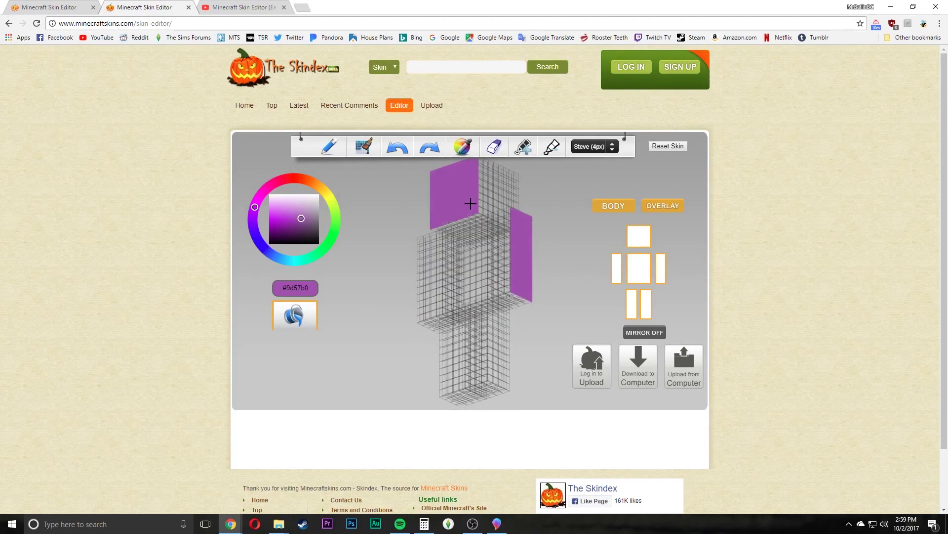
drag(398, 296, 440, 307)
drag(555, 273, 536, 292)
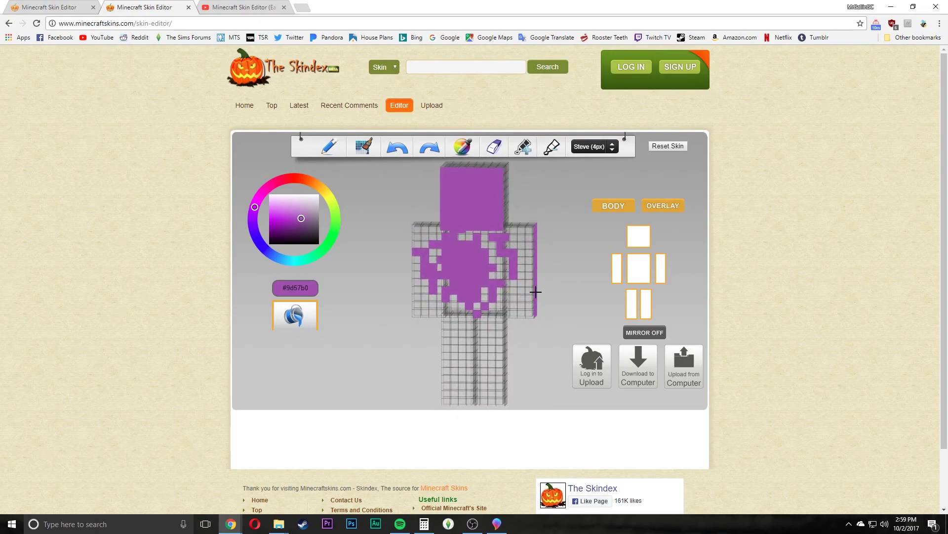